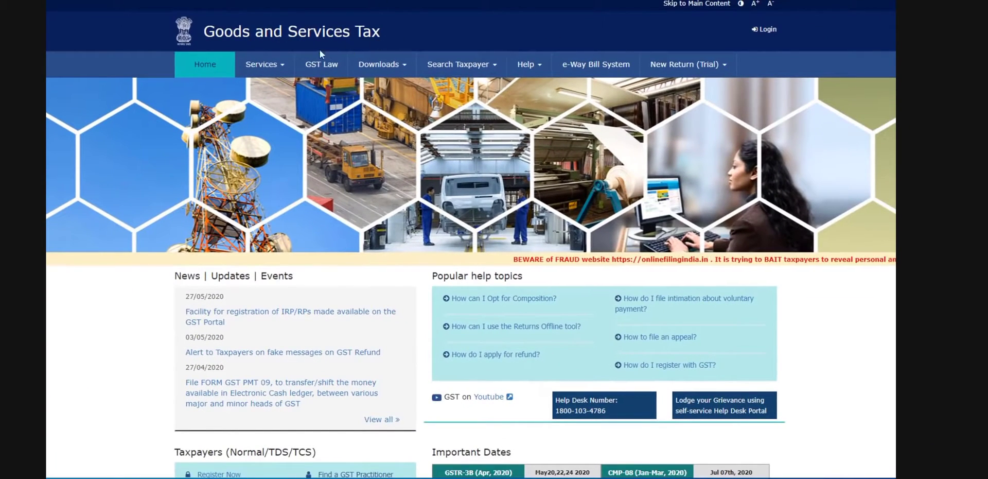
- Open New Registration under Services > Registration and choose Taxpayer as the applicant type
click(280, 68)
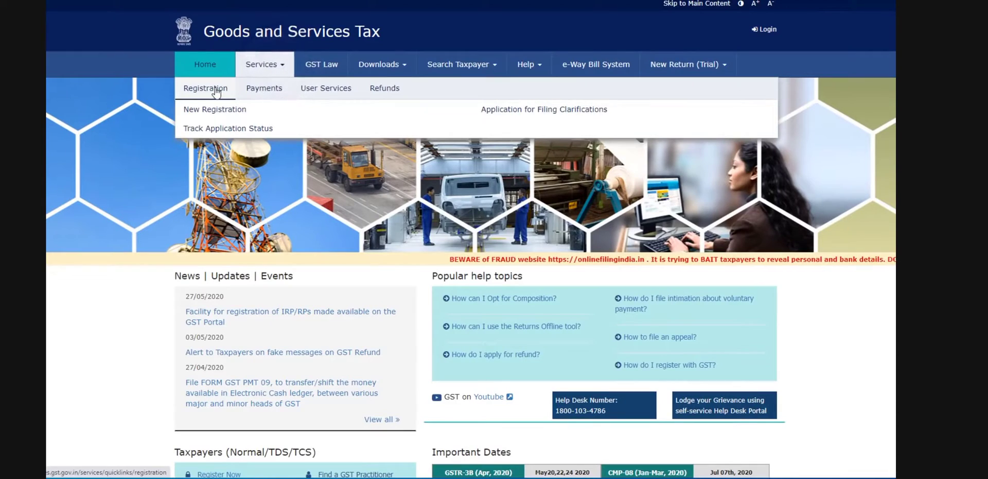
click(211, 109)
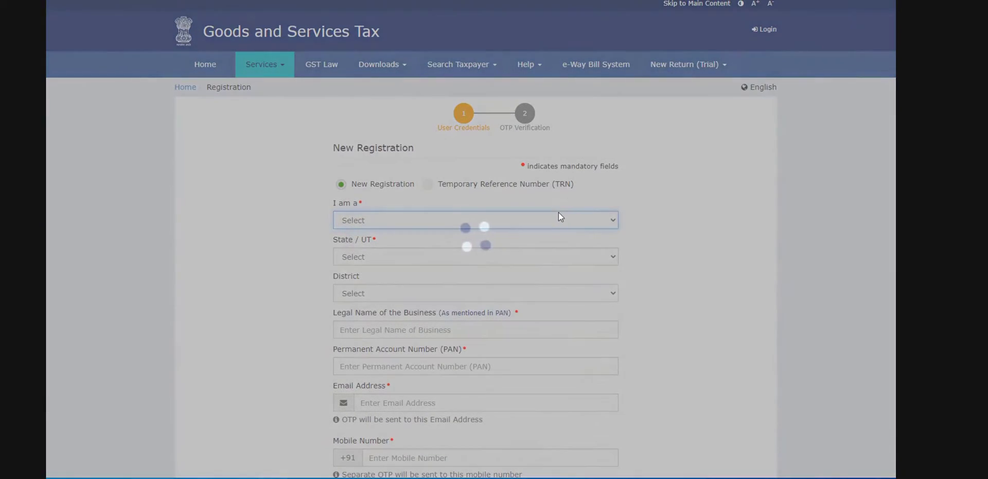
scroll(558, 216, down, 3)
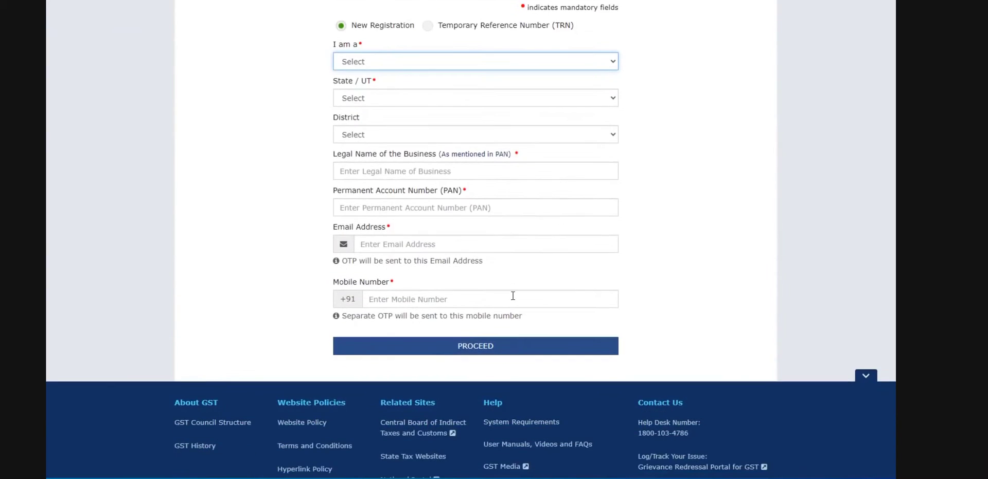
scroll(432, 231, up, 2)
click(397, 170)
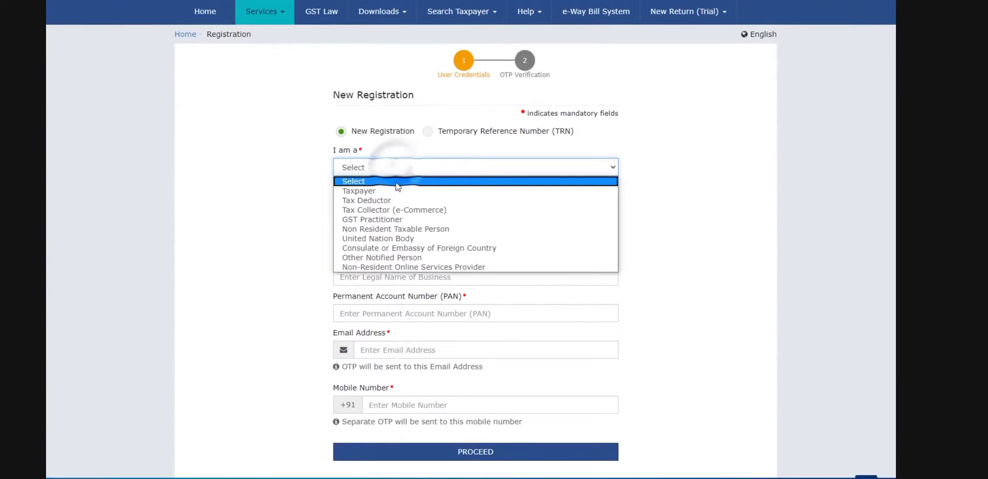
click(386, 191)
scroll(385, 192, down, 1)
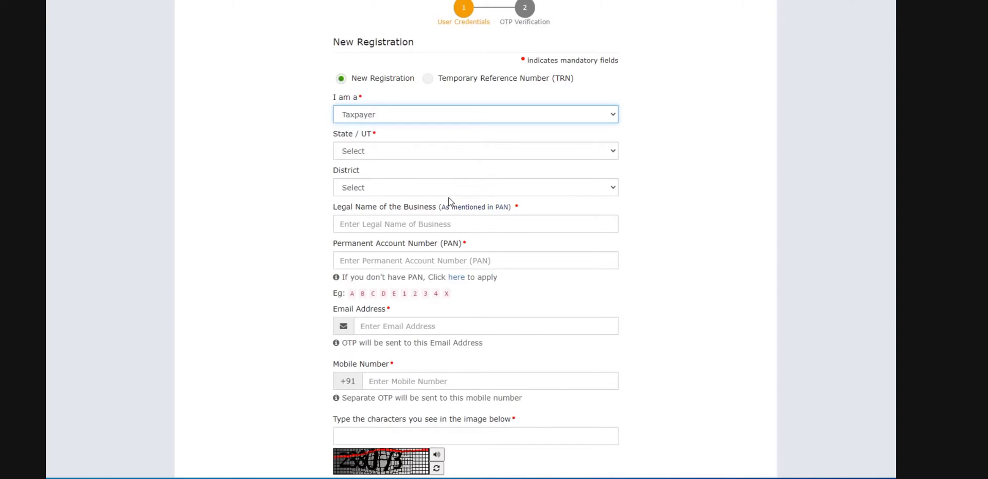
- Set the state to Delhi and the district to South West Delhi
click(381, 151)
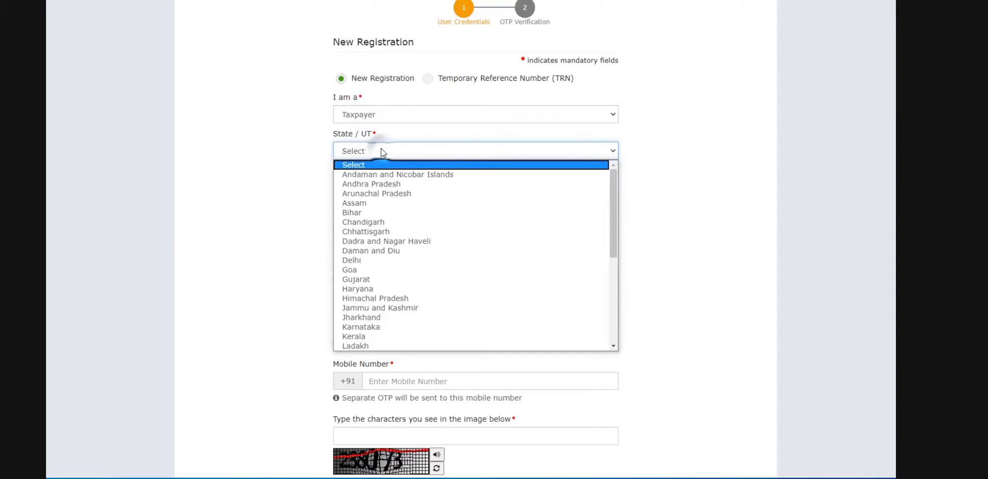
click(387, 260)
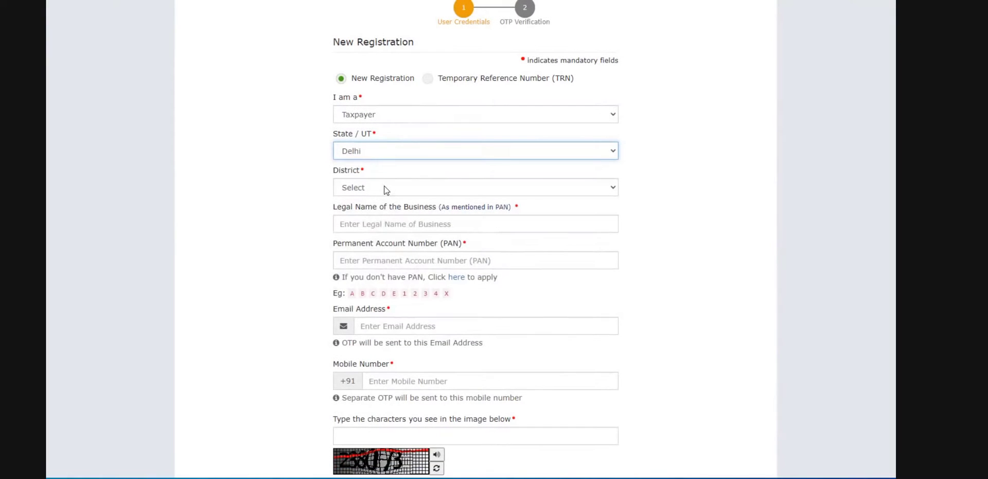
click(386, 188)
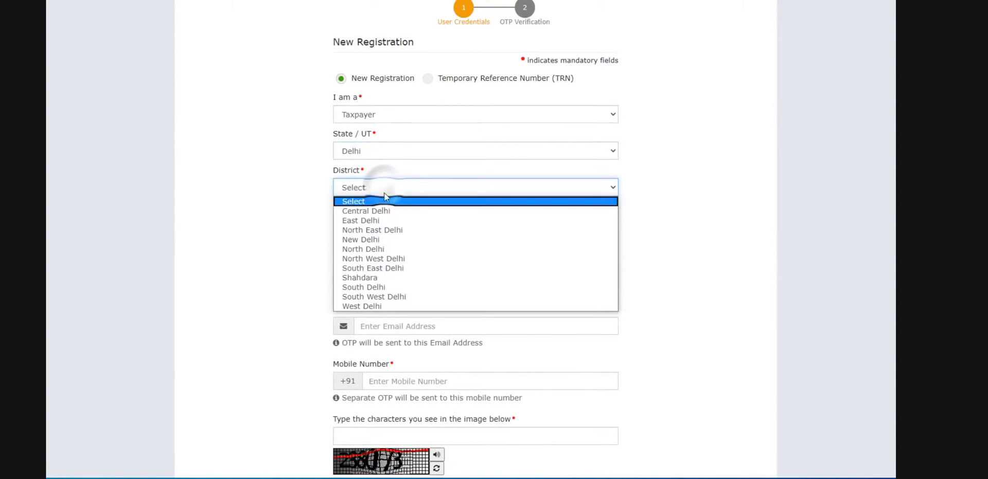
click(398, 297)
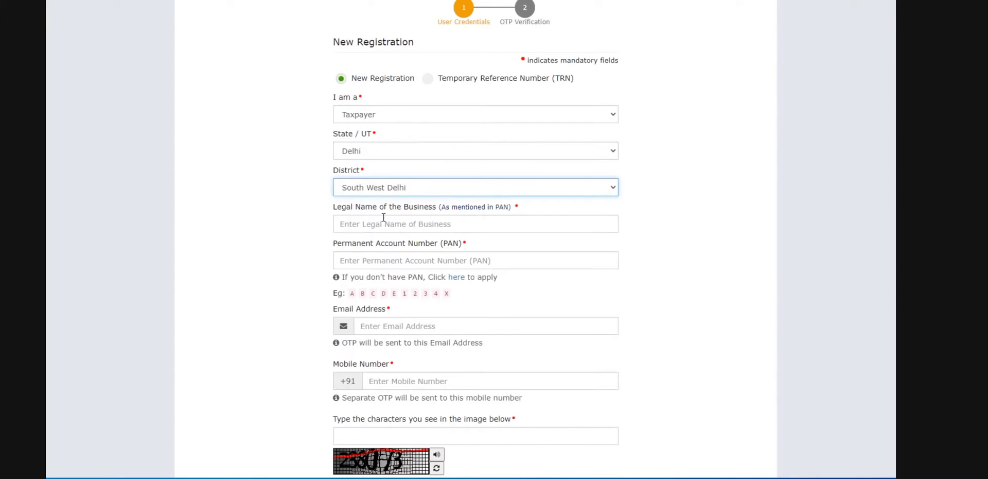
- Enter the applicant's legal name, PAN and captcha, then submit the credentials
click(407, 224)
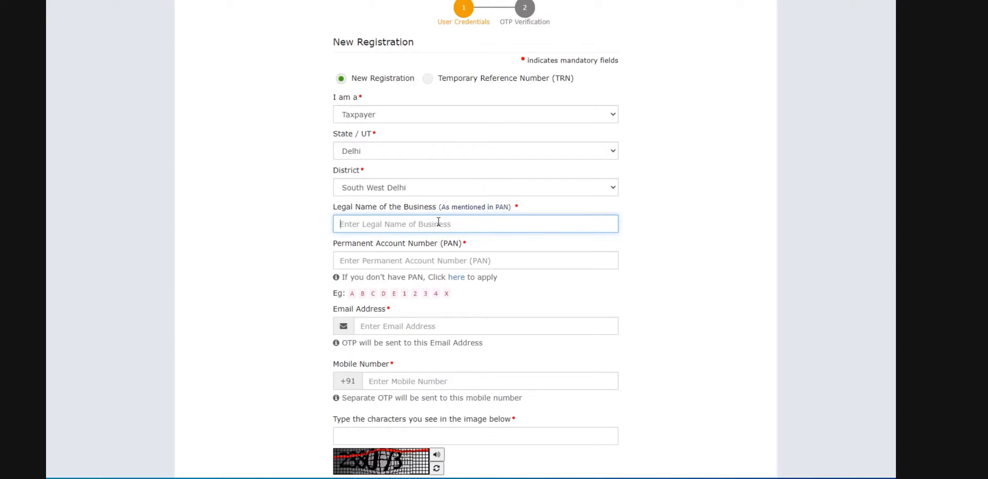
text(Afreen)
scroll(406, 213, down, 1)
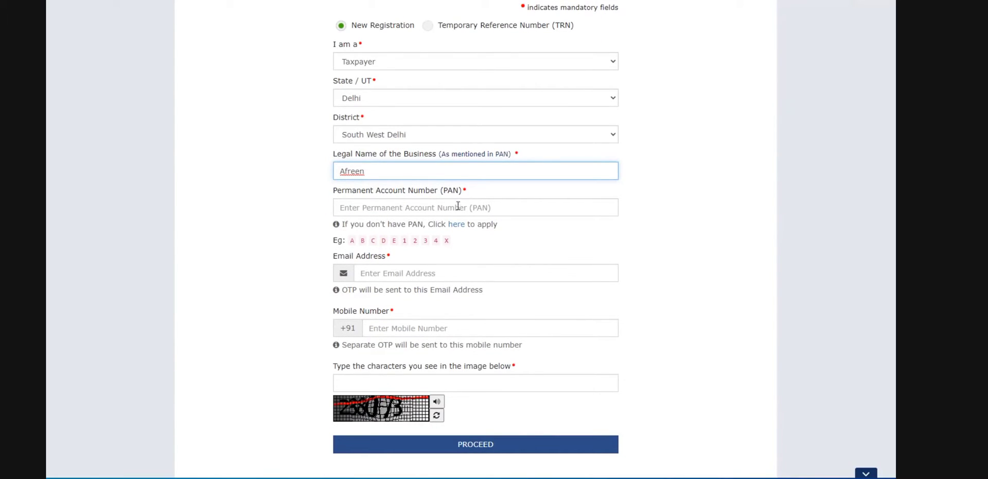
click(387, 208)
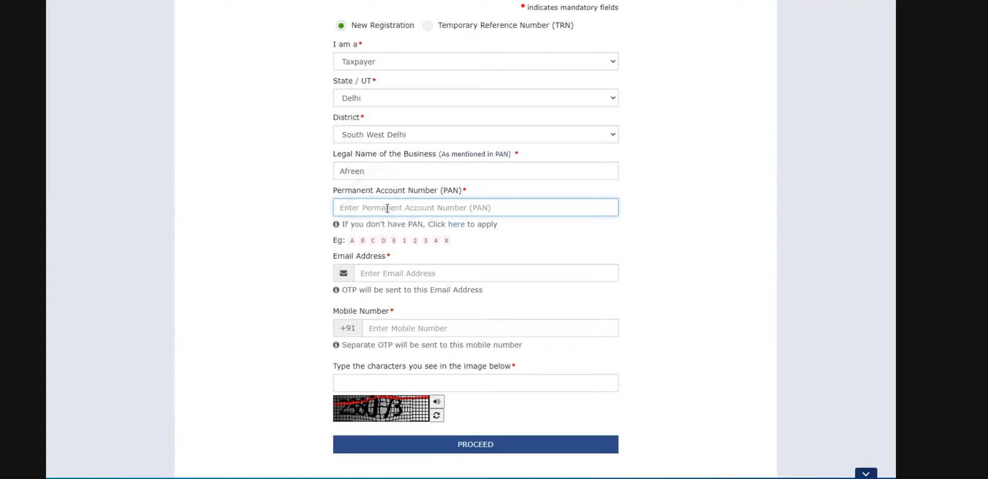
scroll(387, 208, down, 1)
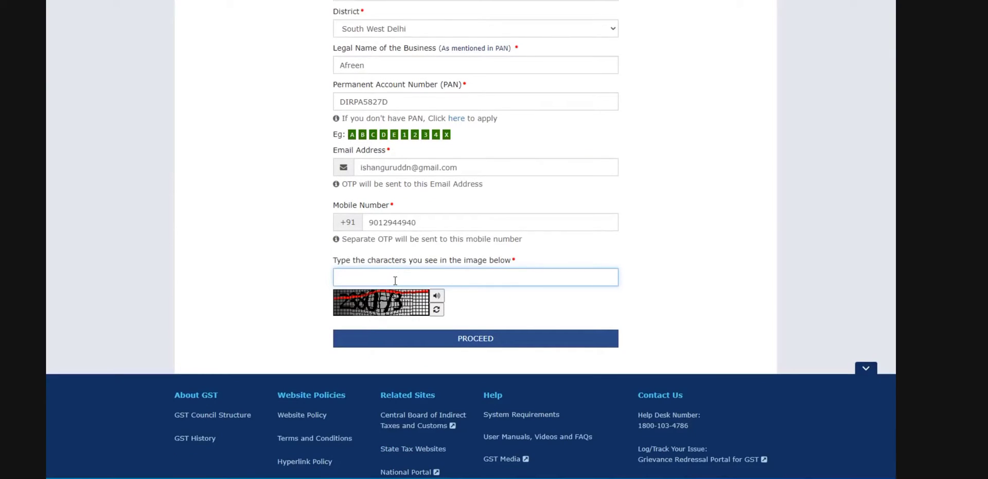
click(482, 344)
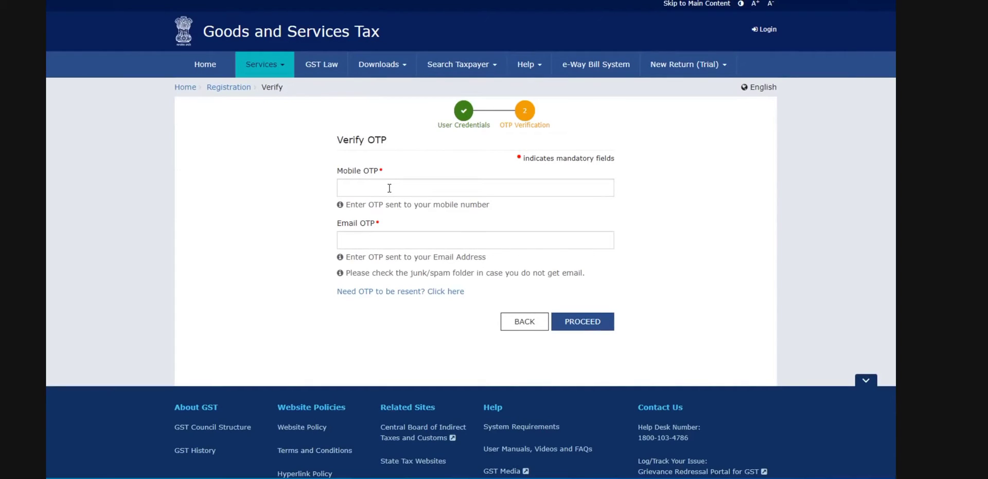
- Paste the mobile OTP and select the email OTP code in the GST email
click(390, 188)
key(ctrl+v)
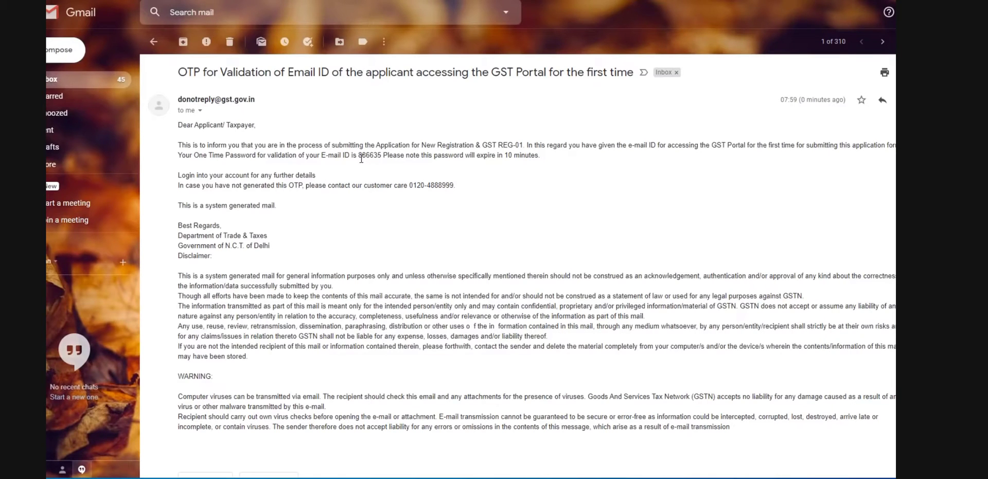
drag(359, 155, 380, 155)
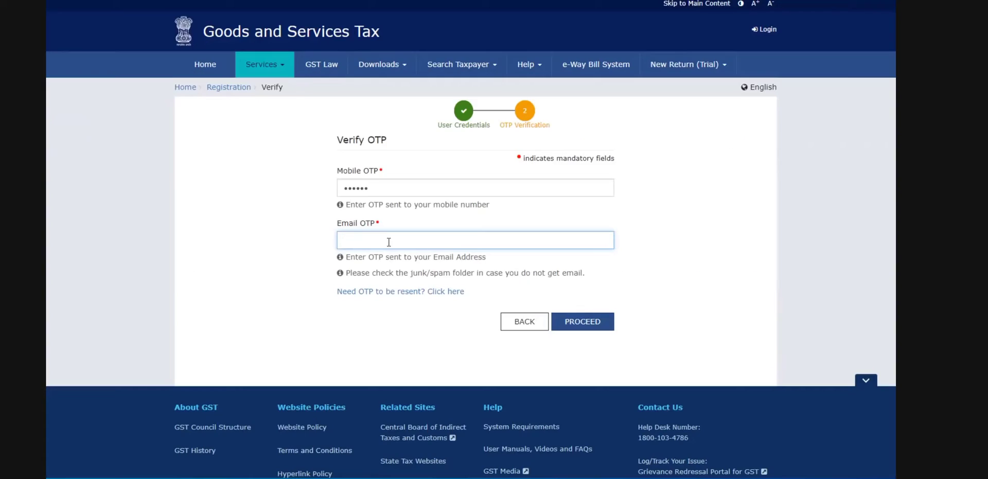
- Paste the email OTP, submit Part A, and select the issued Temporary Reference Number
key(ctrl+v)
click(583, 321)
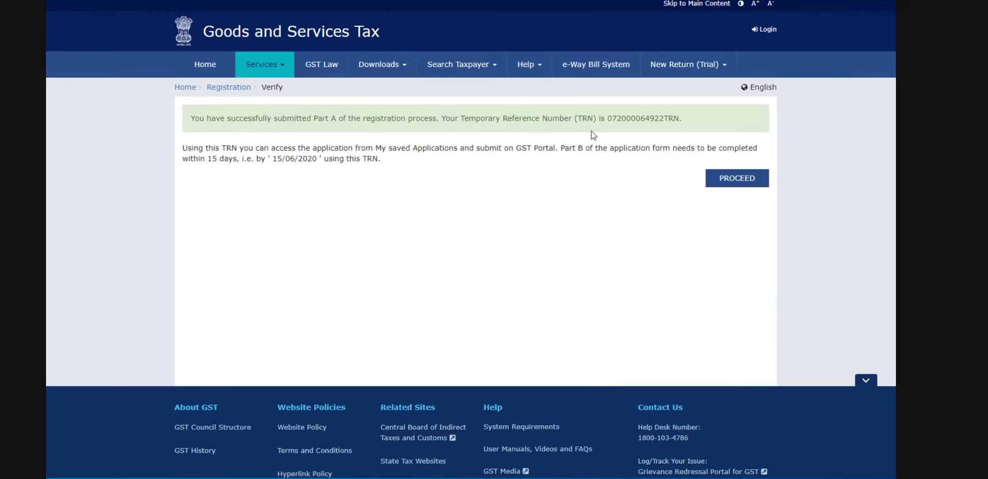
drag(608, 119, 678, 116)
key(ctrl+c)
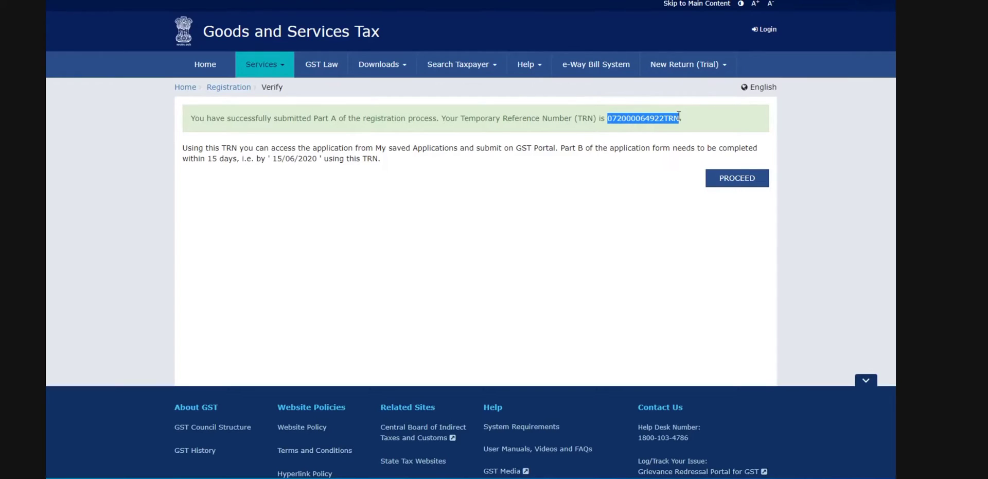
- Log in with the pasted Temporary Reference Number and the captcha
click(741, 188)
click(448, 220)
key(ctrl+v)
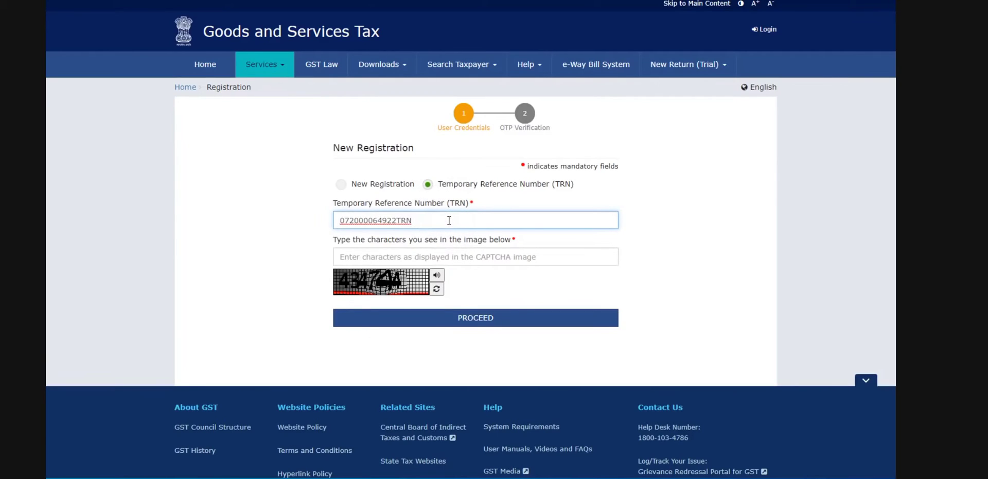
click(420, 259)
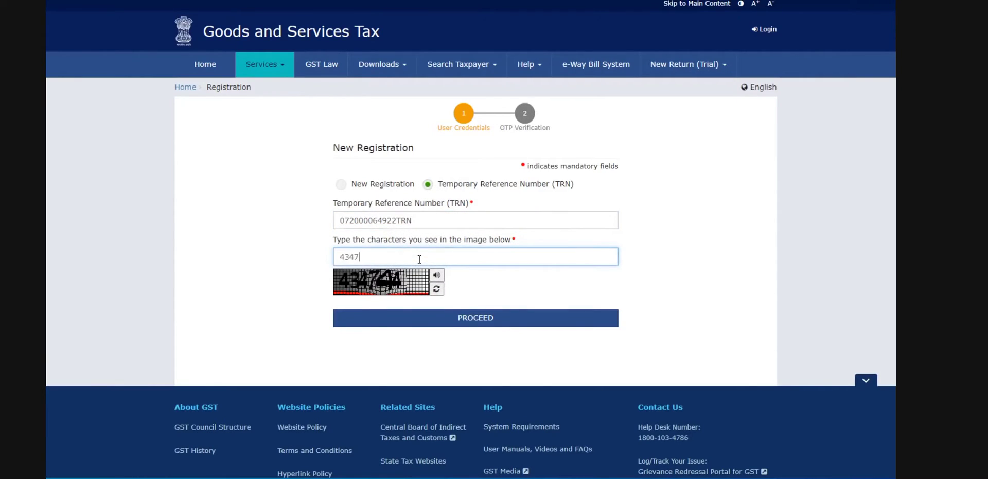
click(475, 319)
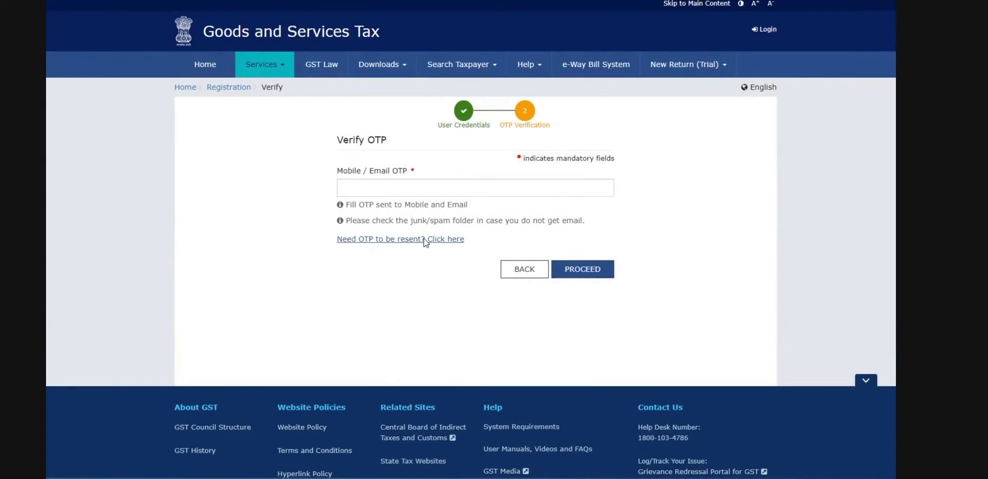
- Enter the OTP from the email to reach the dashboard and highlight the draft's expiry date
click(401, 187)
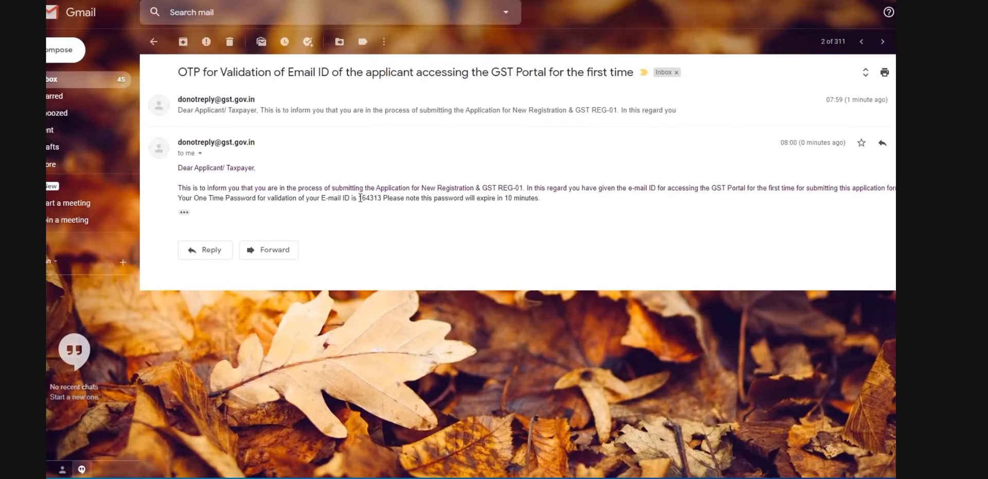
double_click(370, 198)
click(370, 197)
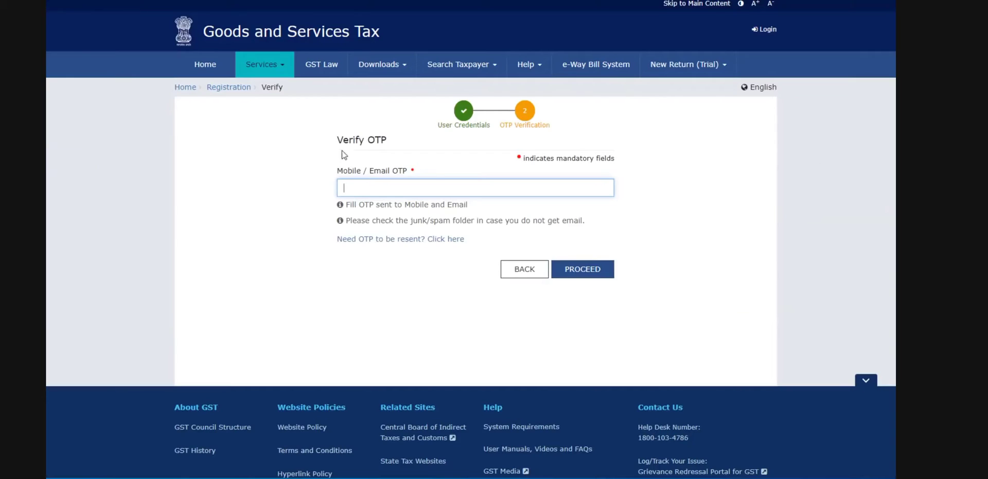
click(598, 275)
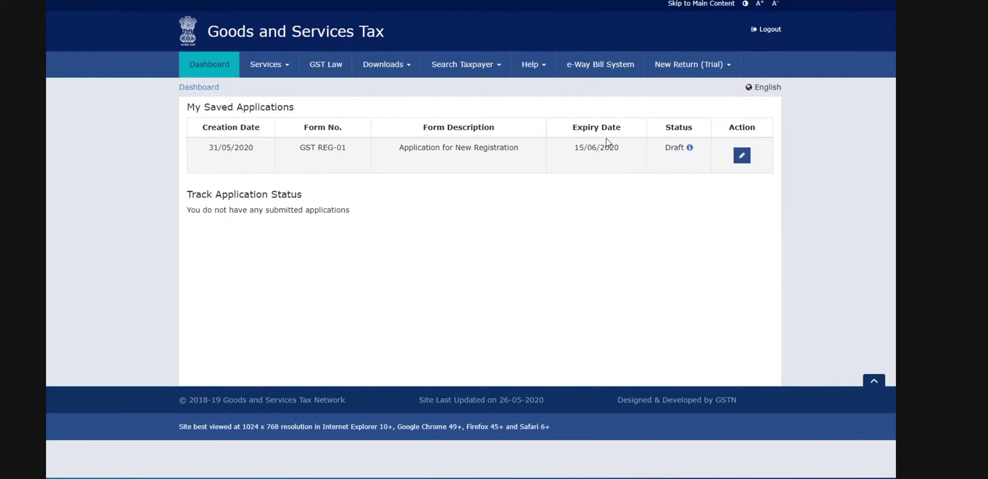
drag(579, 149, 620, 150)
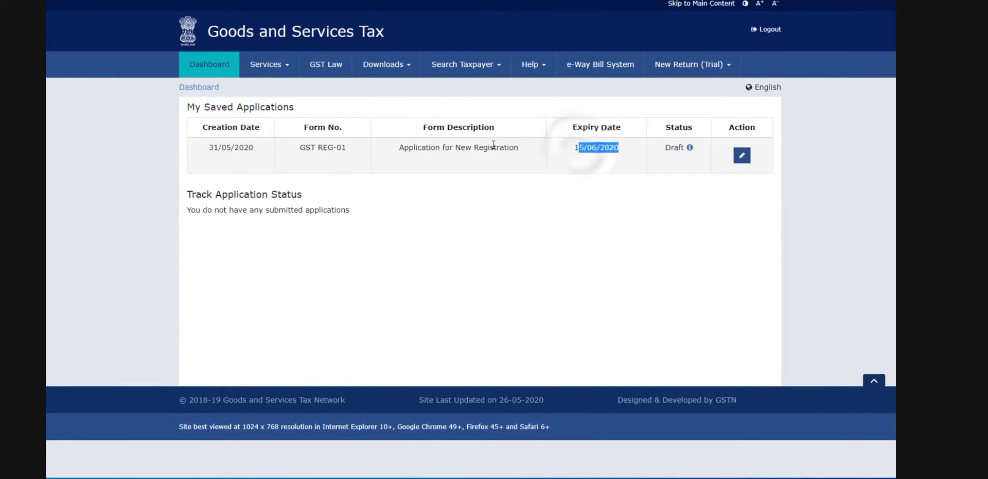
- Edit the draft REG-01 application and set Constitution of Business to Proprietorship
click(741, 156)
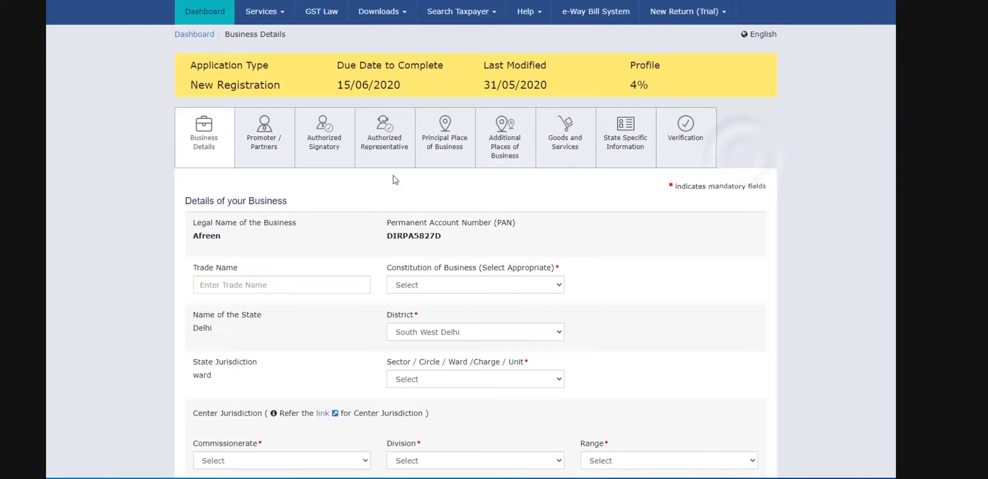
scroll(347, 196, down, 1)
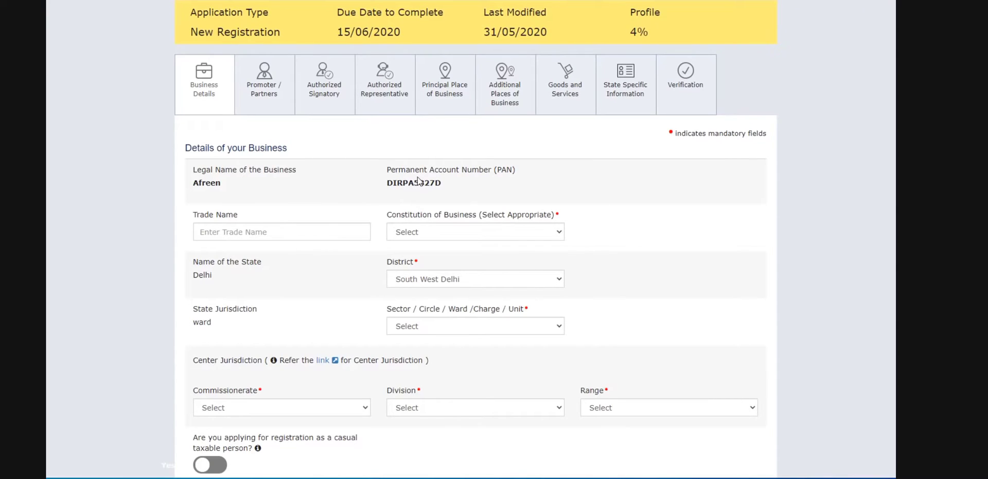
scroll(417, 180, down, 1)
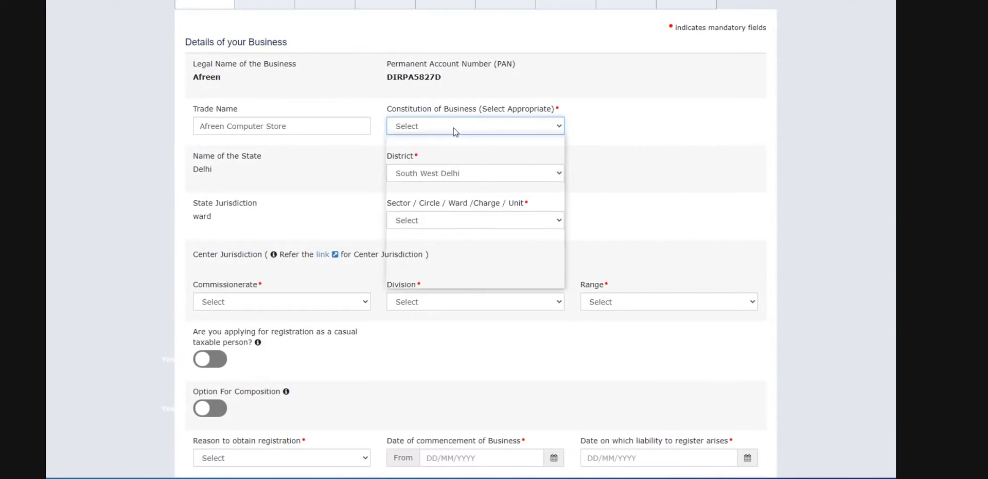
click(452, 127)
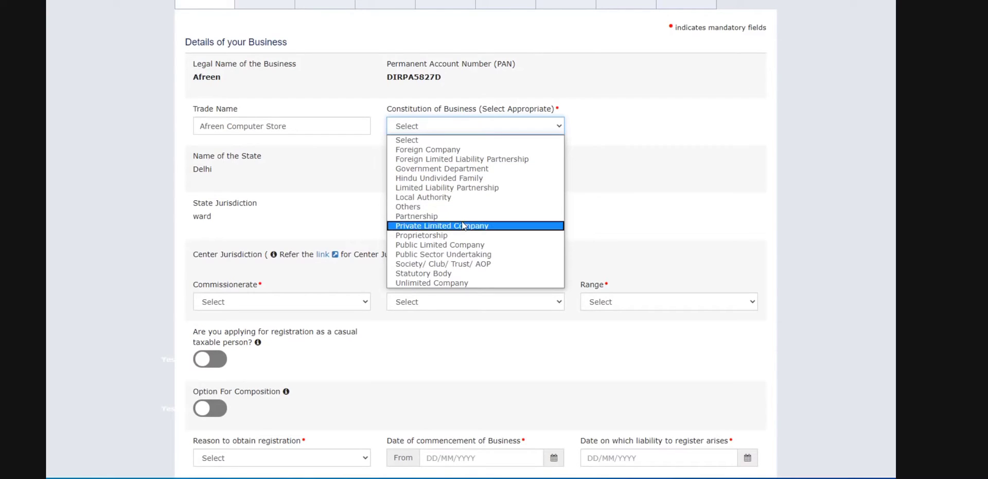
click(423, 236)
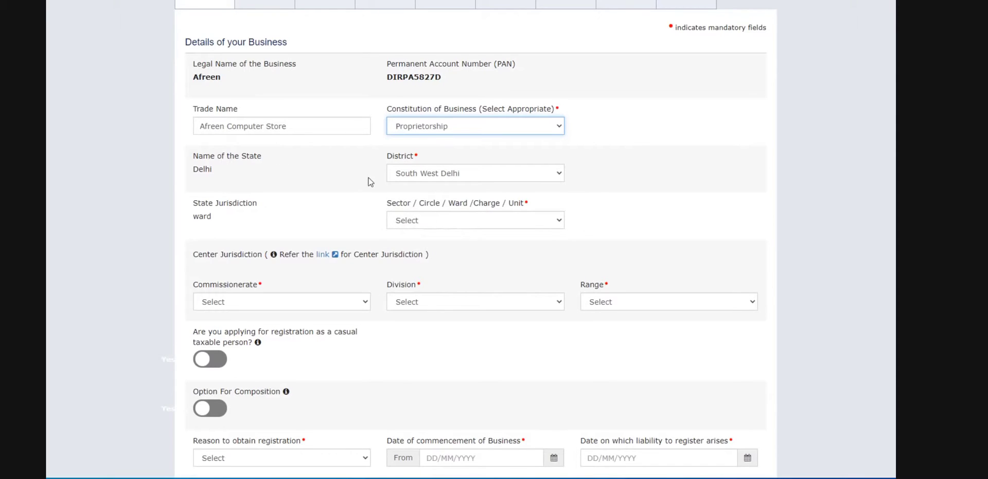
scroll(432, 137, down, 1)
- Keep South West Delhi as district and choose Ward 111 (Special Zone) as state jurisdiction
click(442, 122)
click(442, 122)
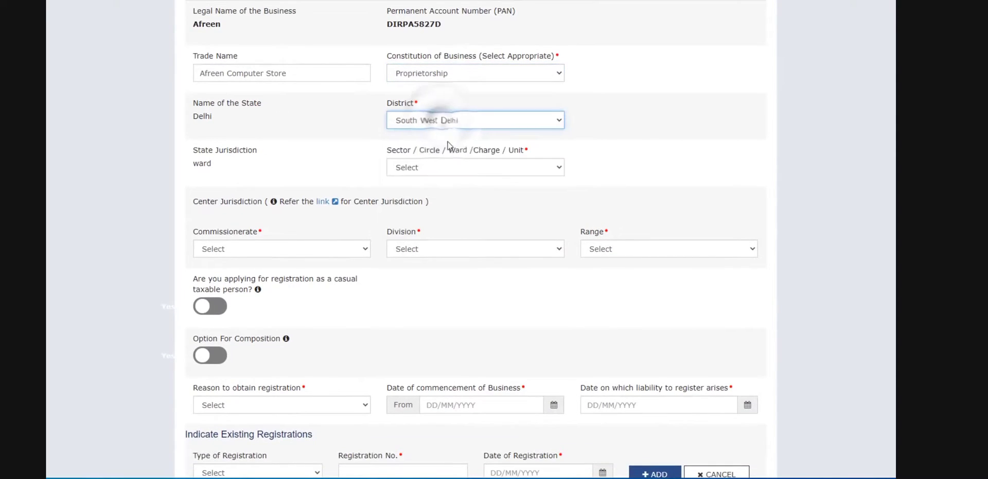
click(422, 167)
click(452, 313)
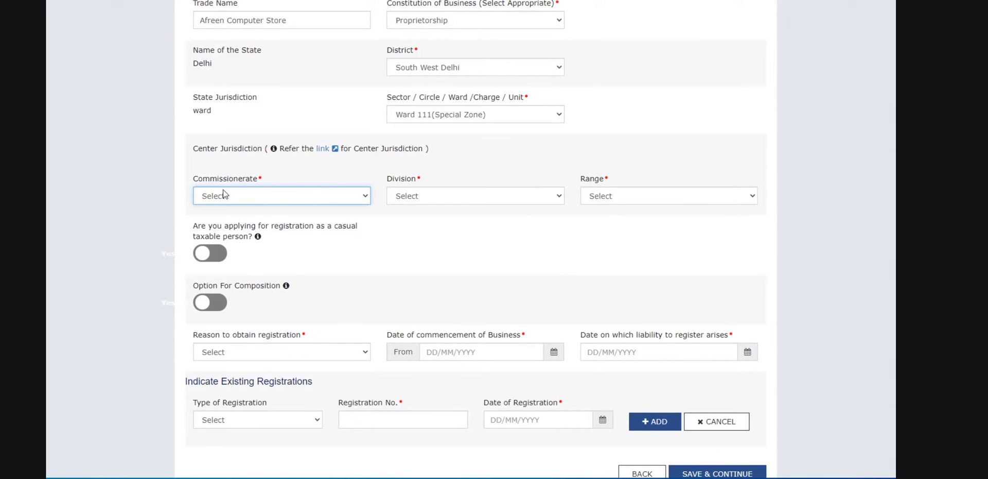
- Set the centre jurisdiction to DELHI WEST commissionerate, UTTAM NAGAR division, RANGE - 126
click(286, 195)
scroll(293, 295, down, 5)
scroll(292, 294, down, 4)
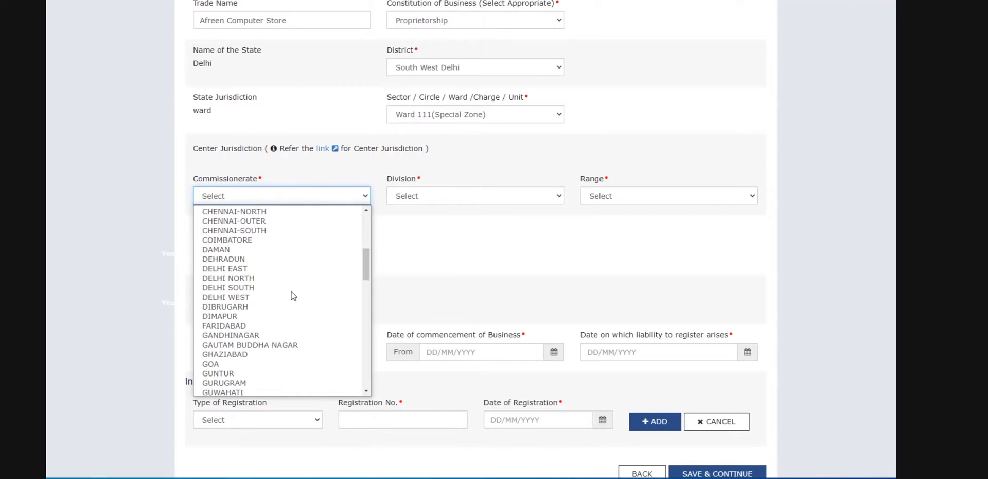
click(238, 293)
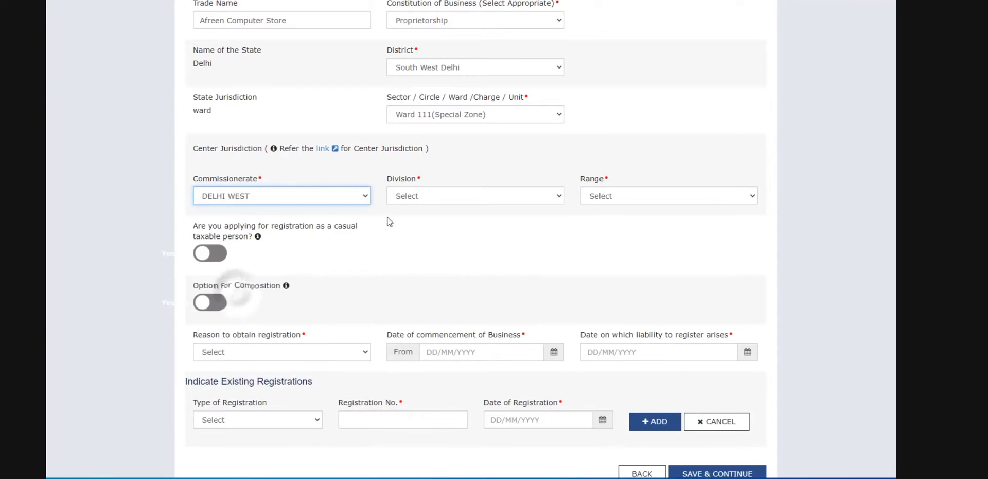
click(418, 195)
click(437, 285)
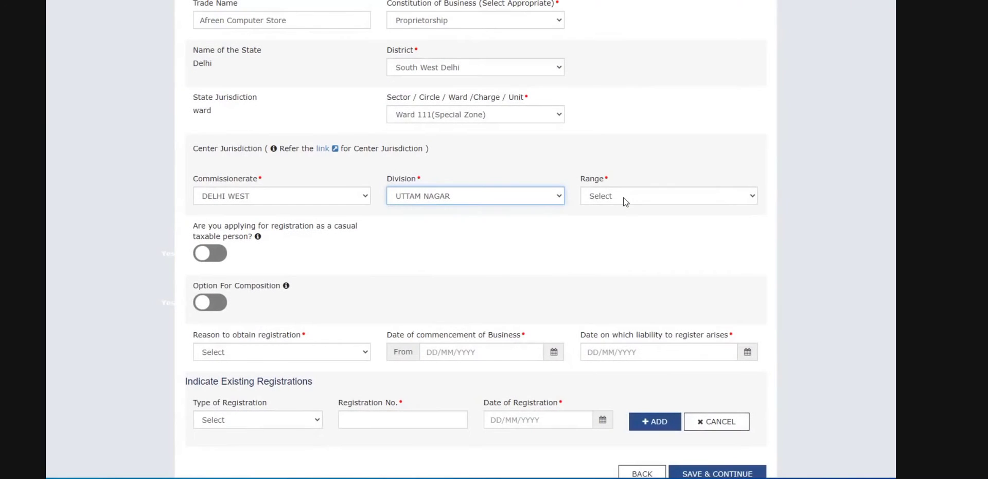
click(625, 200)
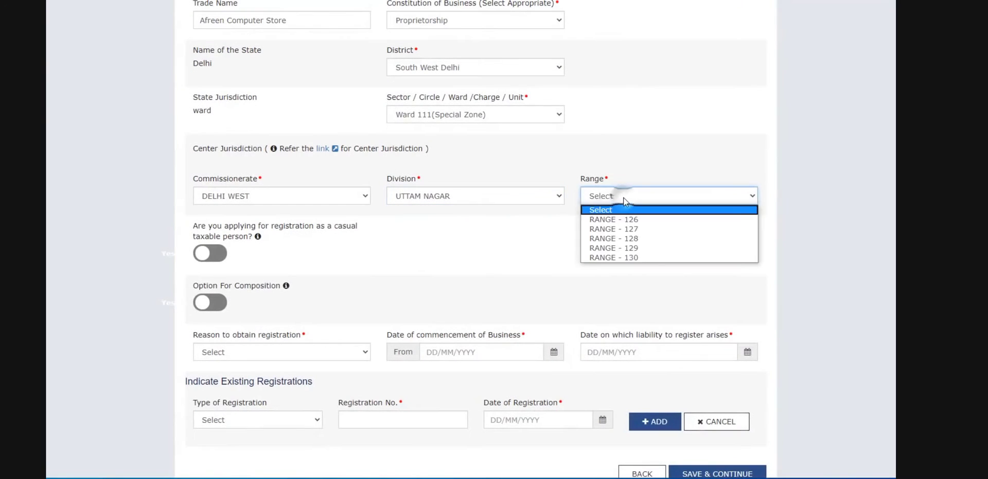
click(637, 220)
scroll(349, 228, down, 2)
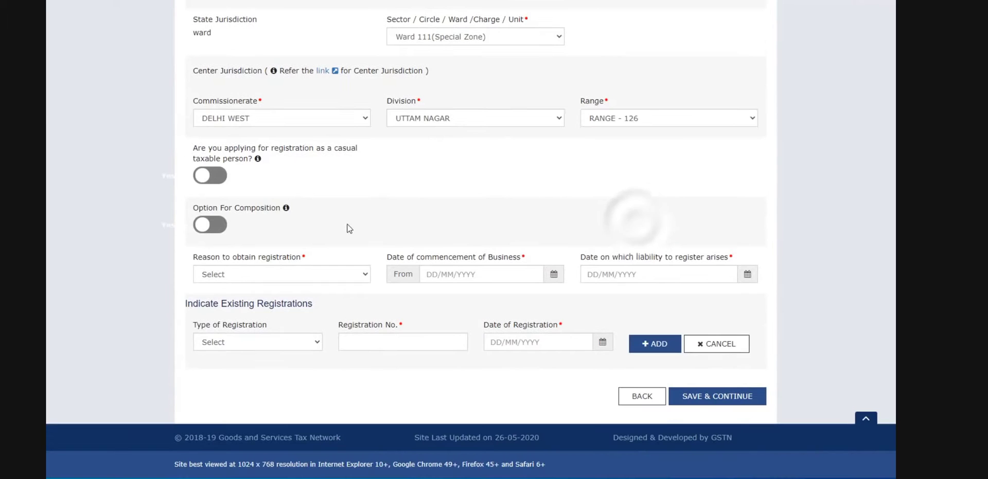
- Choose Inter-State supply as the registration reason and 01/05/2020 as the commencement date
click(349, 273)
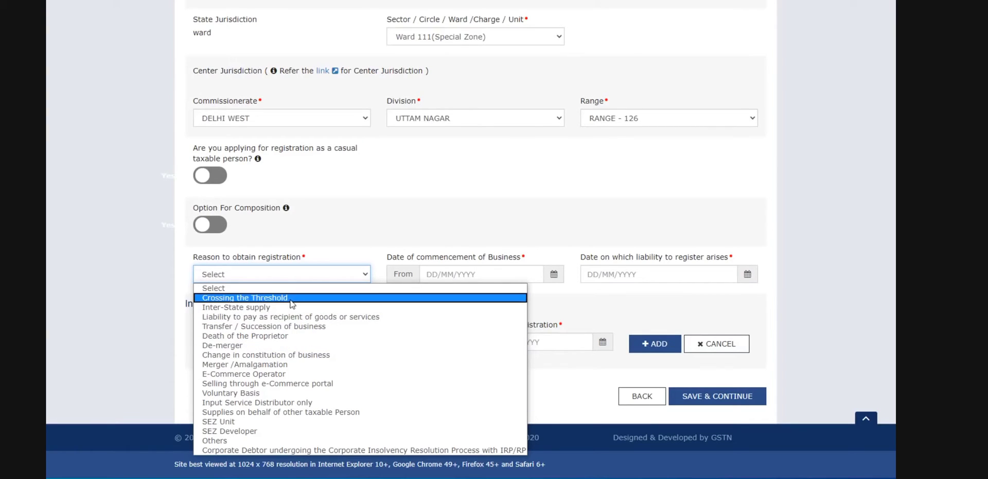
click(253, 441)
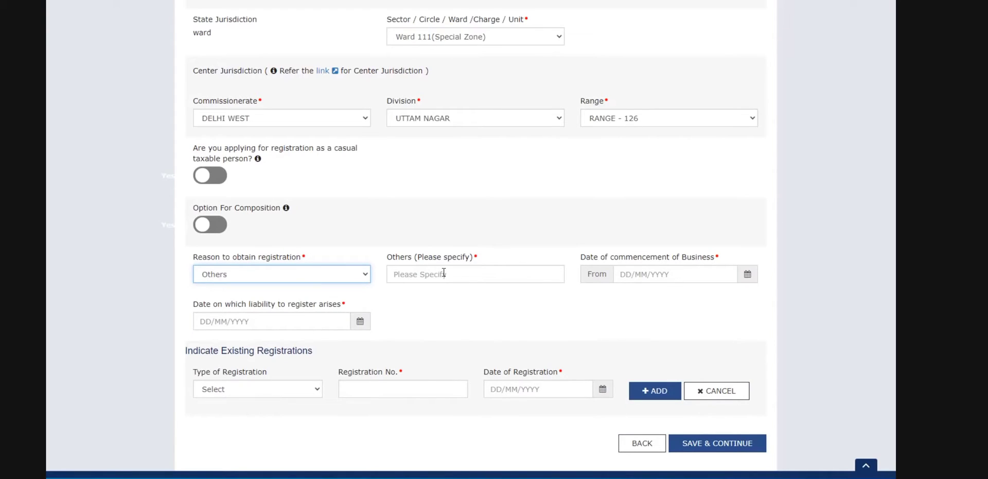
click(334, 274)
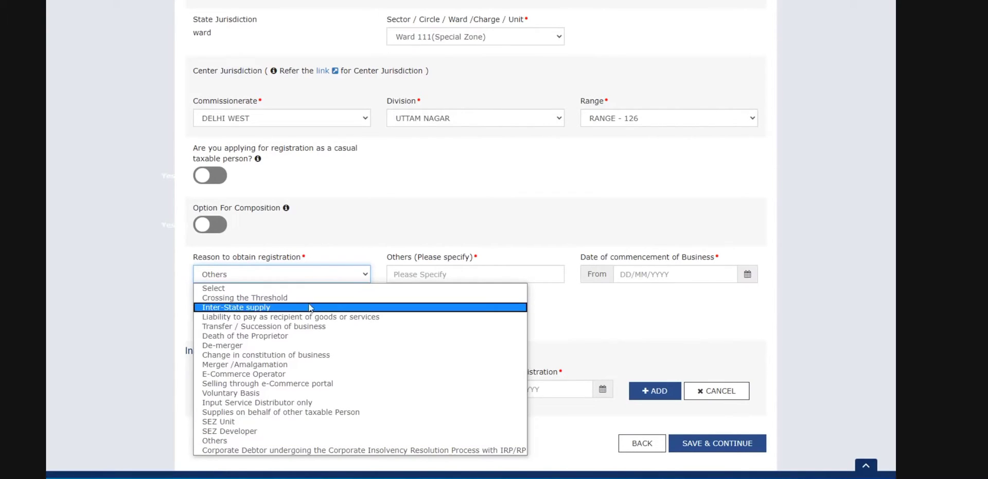
click(278, 307)
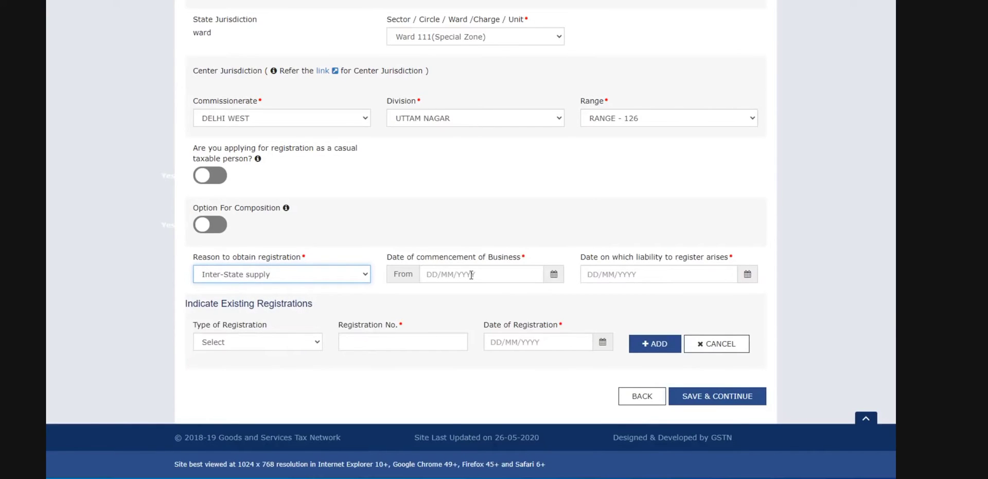
click(472, 274)
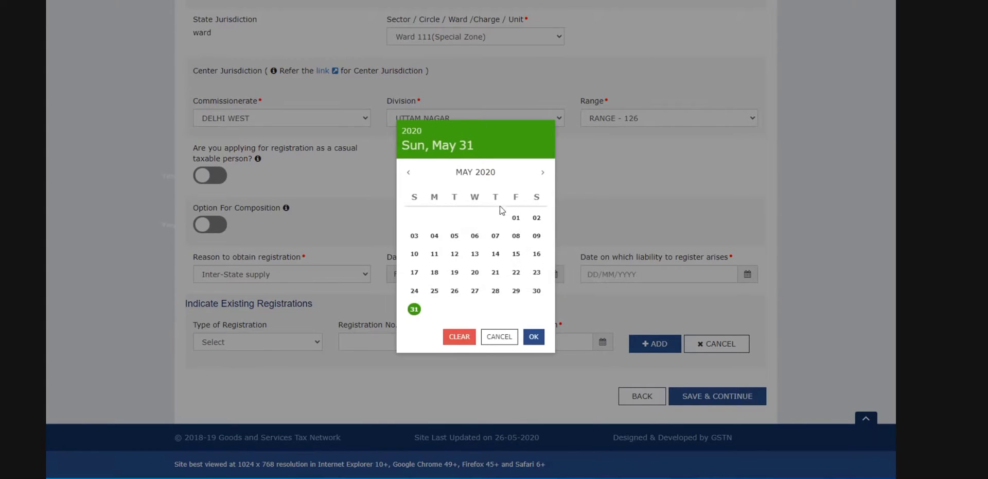
click(515, 217)
click(747, 277)
- Set liability date 14/05/2020 and add a Temporary ID registration dated 31/05/2020
click(498, 256)
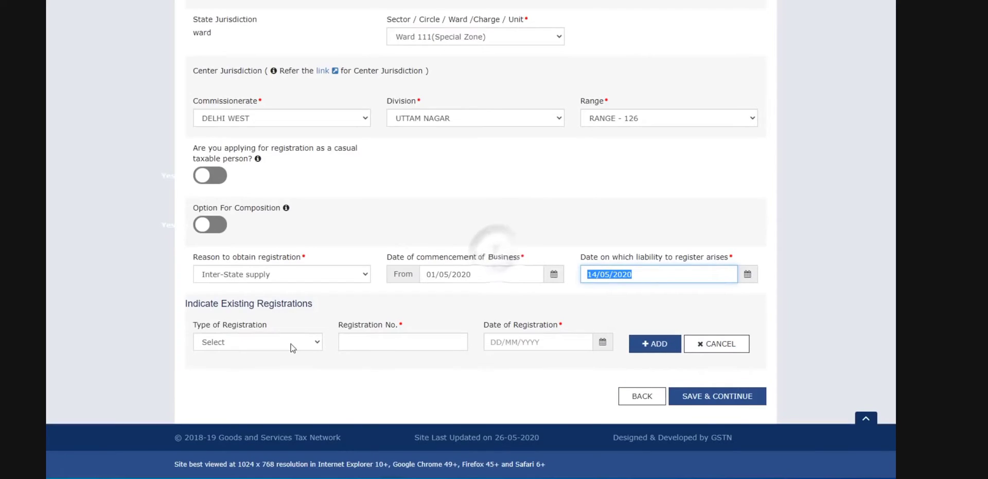
click(260, 343)
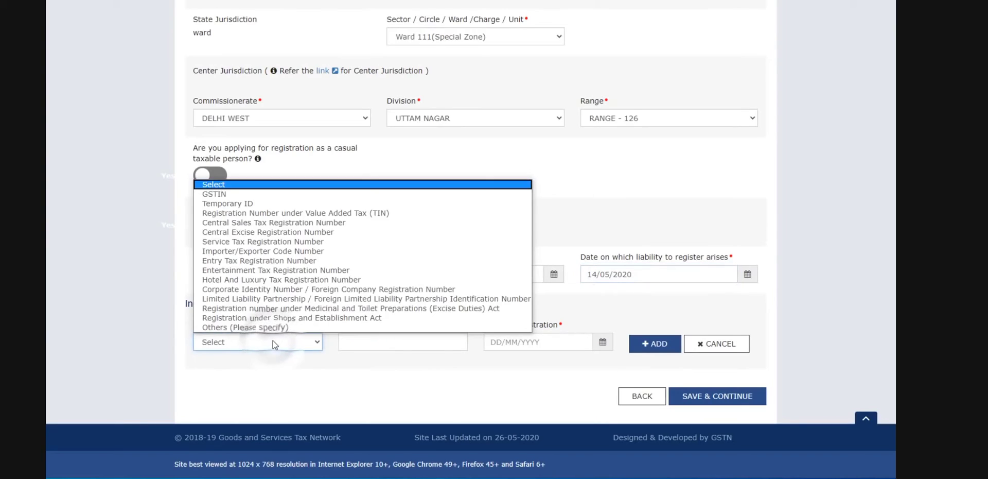
click(245, 204)
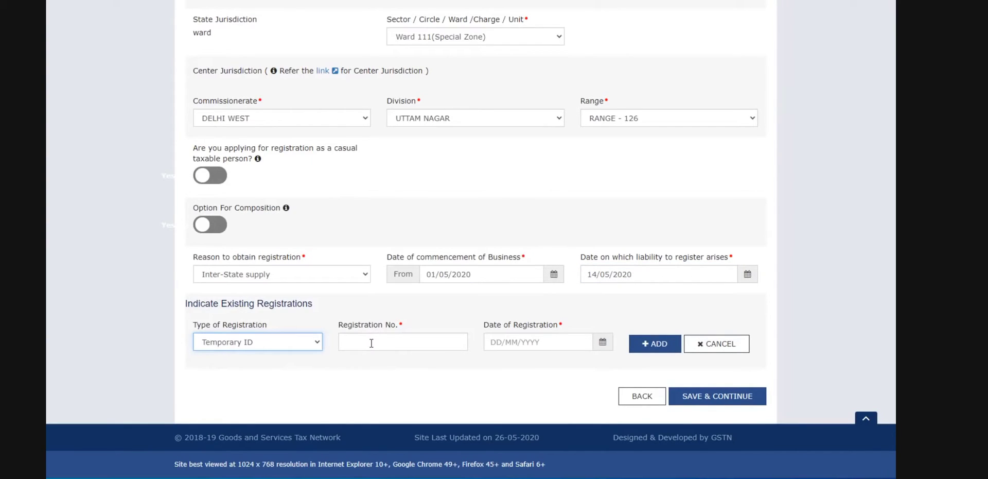
click(371, 343)
key(ctrl+v)
click(600, 345)
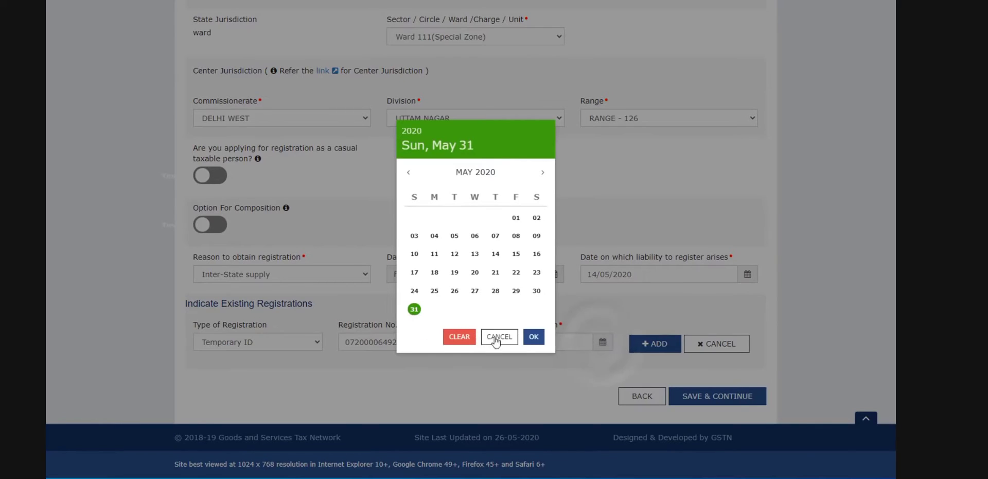
click(533, 336)
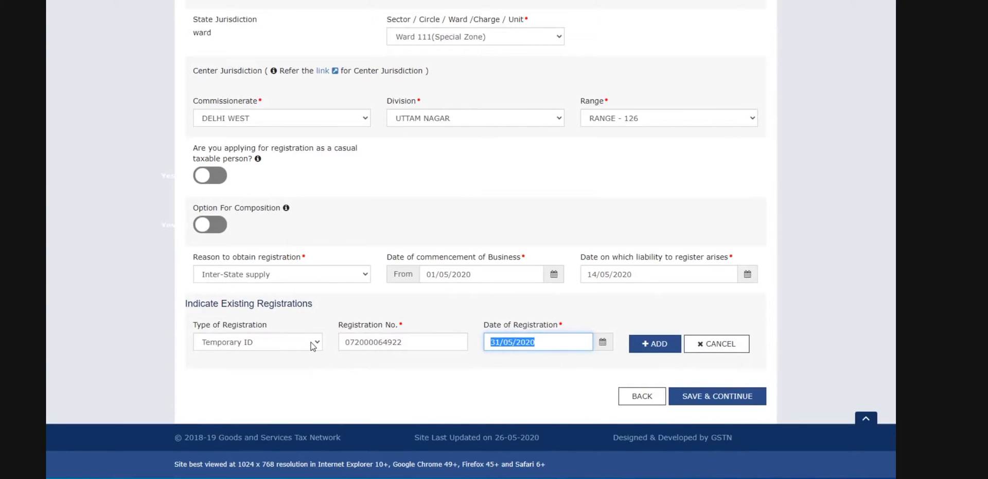
- Confirm Temporary ID as the registration type and save the business details
click(312, 343)
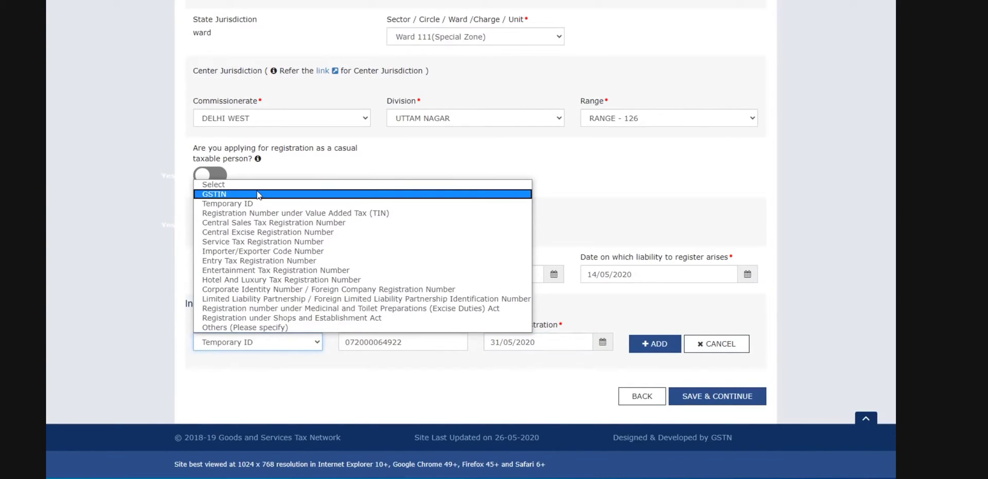
click(309, 341)
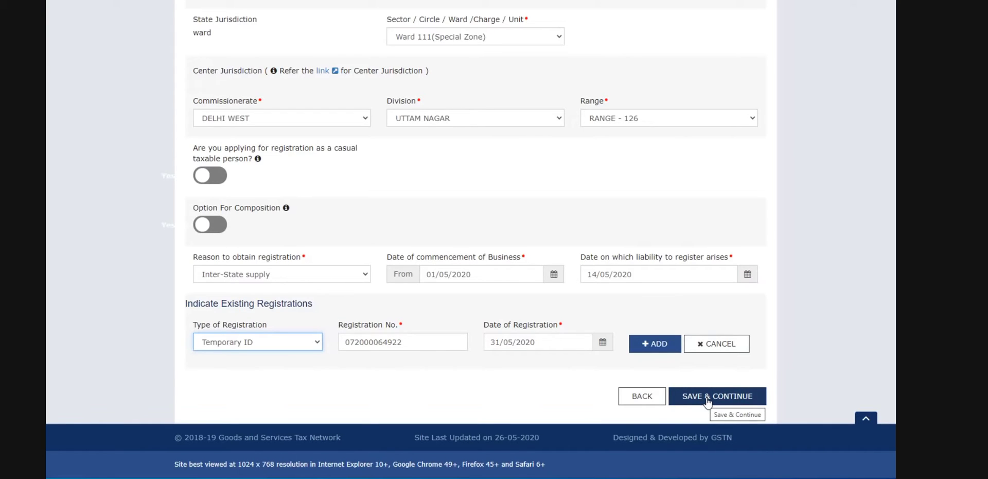
click(707, 401)
scroll(320, 223, down, 2)
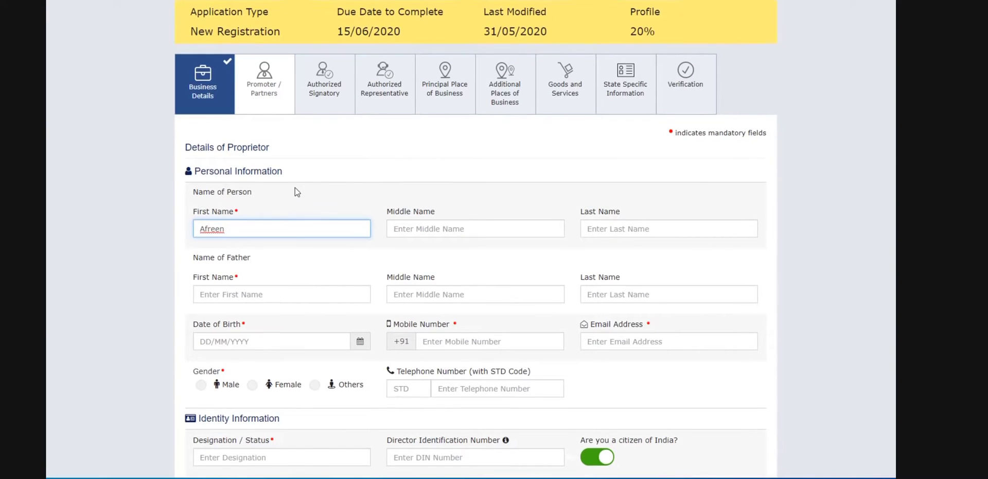
- On the Promoter/Partners form, set the proprietor's gender to Female
scroll(296, 192, down, 1)
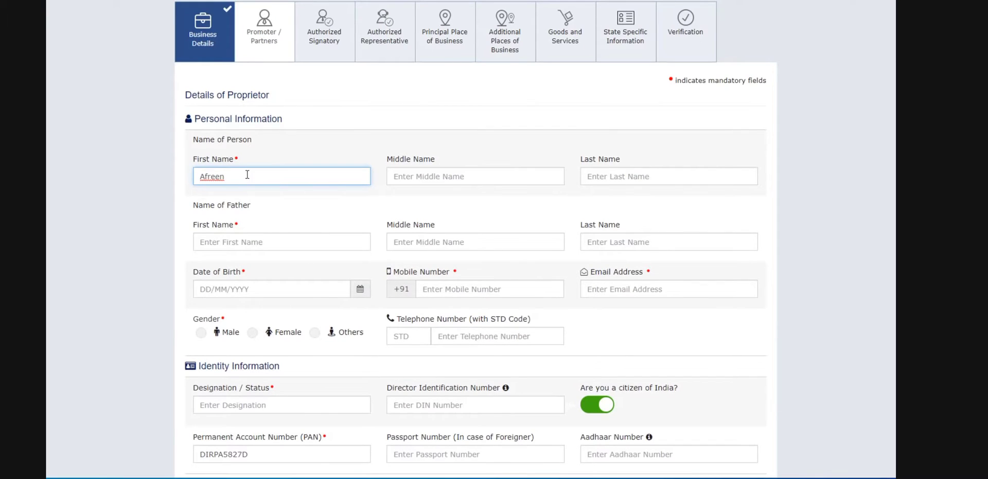
scroll(417, 180, down, 1)
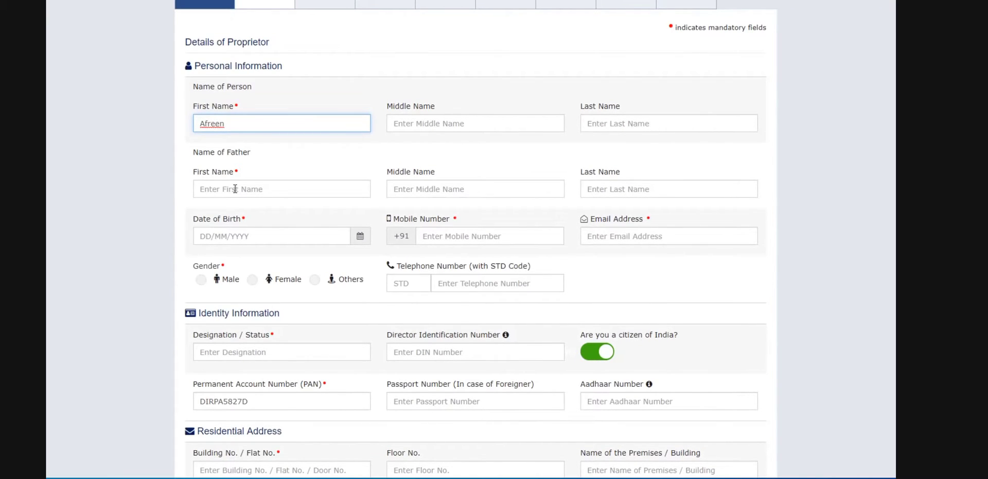
scroll(235, 188, down, 1)
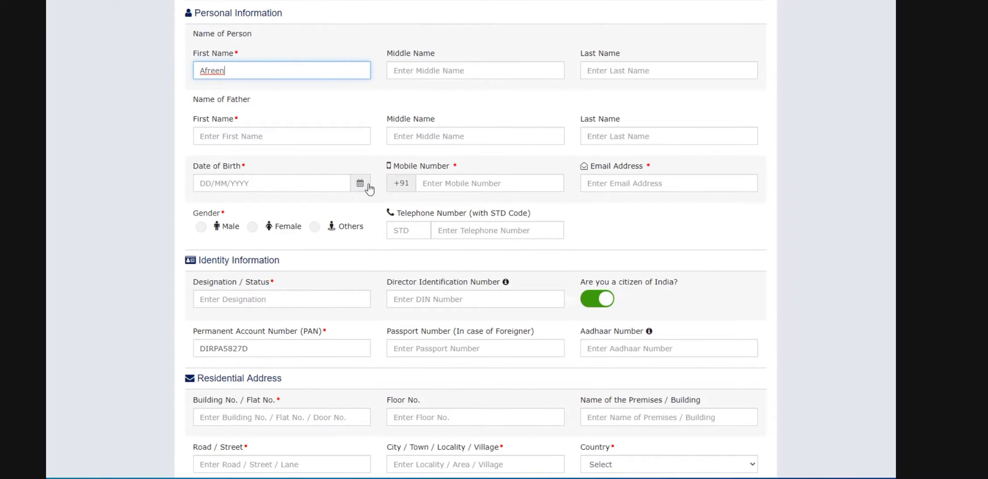
click(446, 180)
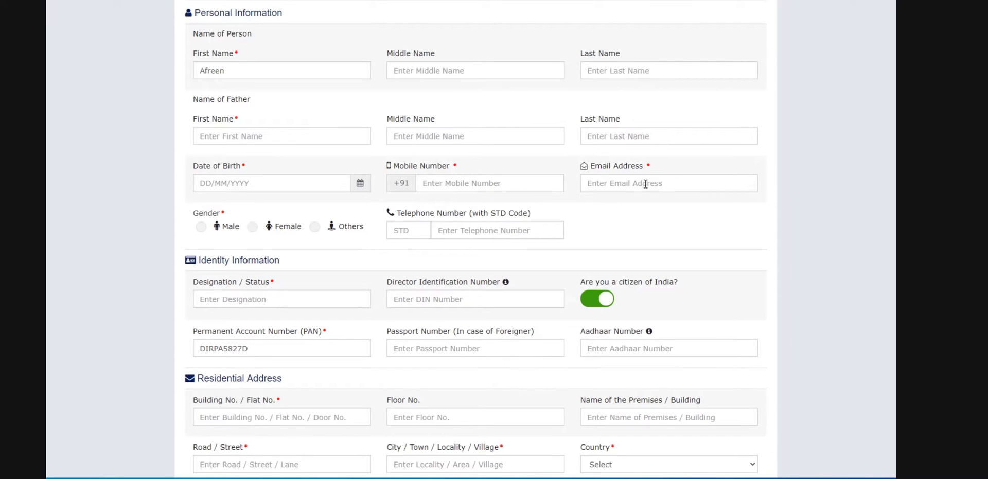
click(252, 227)
scroll(462, 231, down, 3)
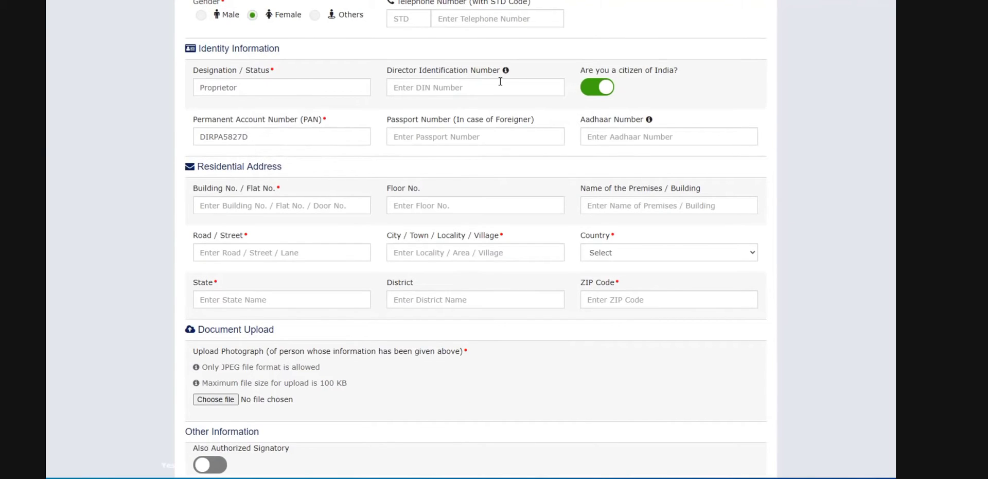
- Set the proprietor's address to India, Uttar Pradesh, Bijnor and enter the PIN code
mouse_move(507, 73)
scroll(227, 157, down, 1)
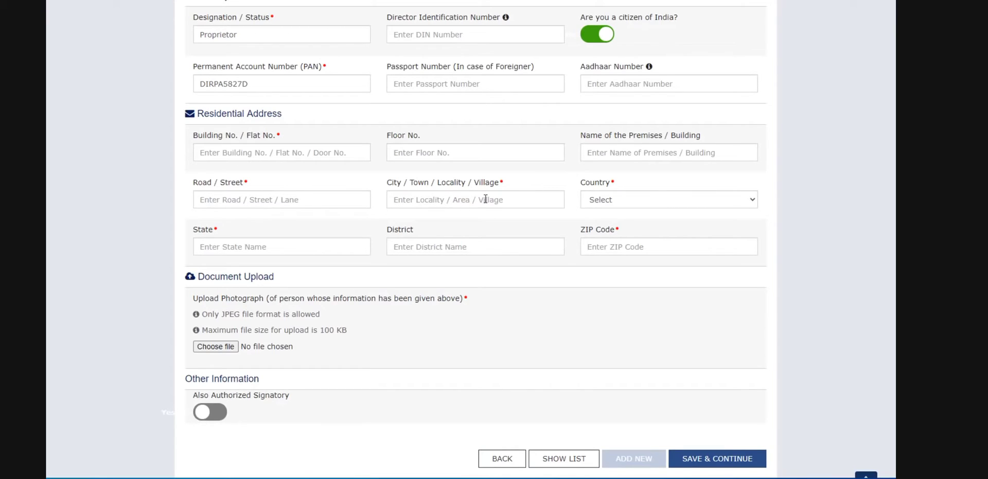
click(625, 201)
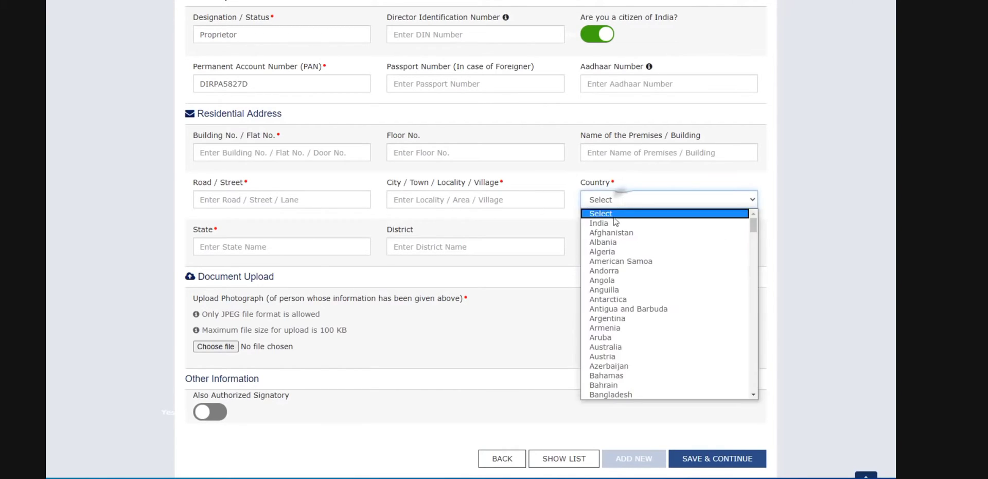
click(614, 223)
click(280, 247)
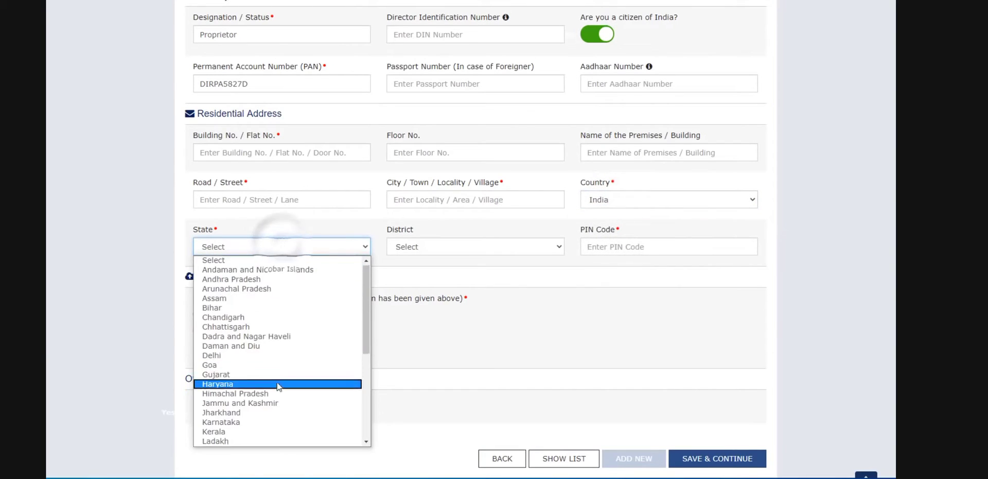
scroll(260, 422, down, 4)
click(260, 422)
click(434, 249)
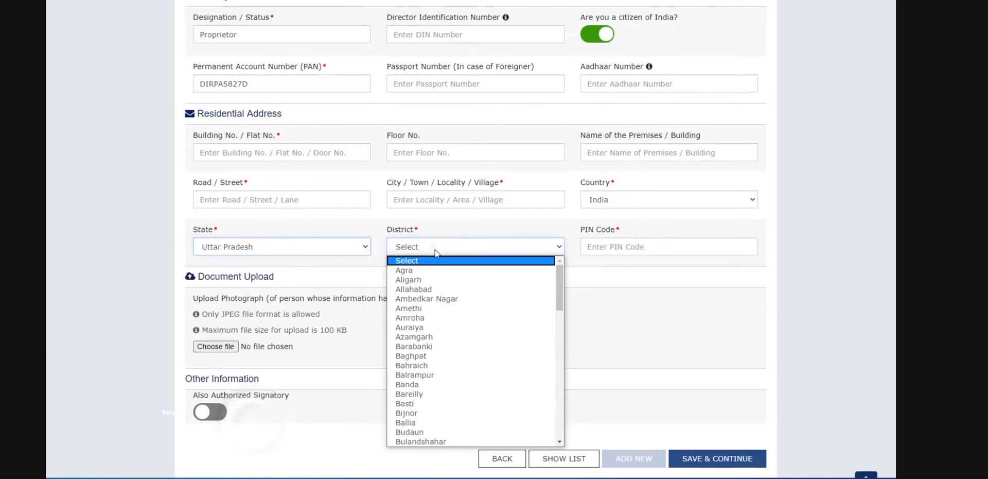
click(432, 412)
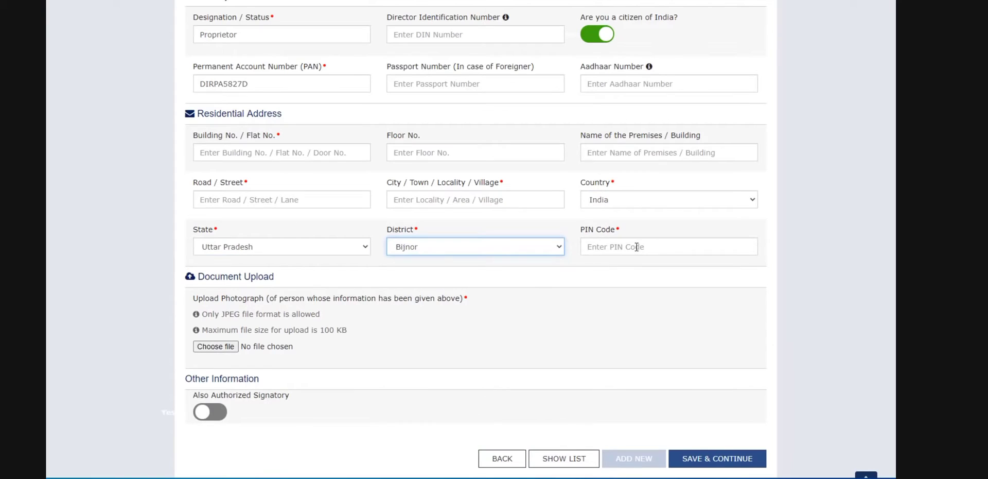
click(637, 247)
text(246731)
scroll(400, 284, down, 1)
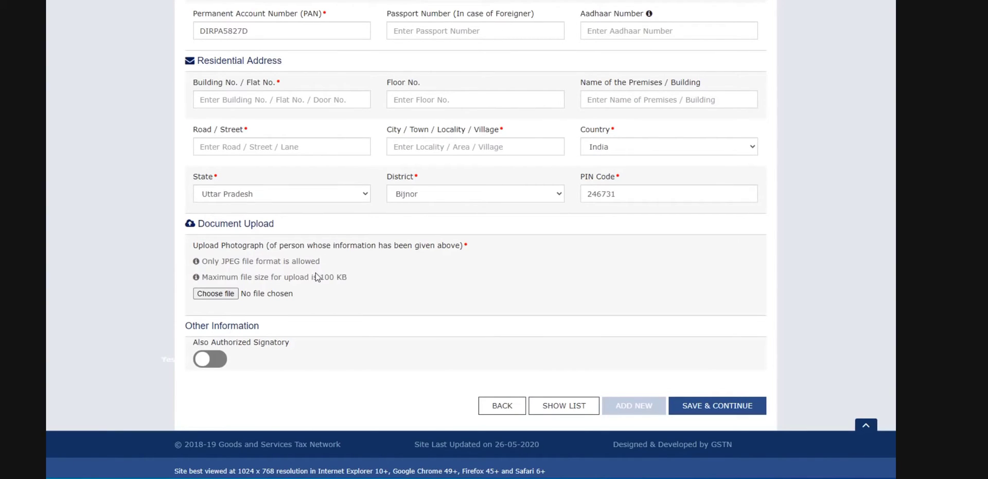
- Mark the proprietor as Also Authorized Signatory and save the promoter details
scroll(287, 79, down, 1)
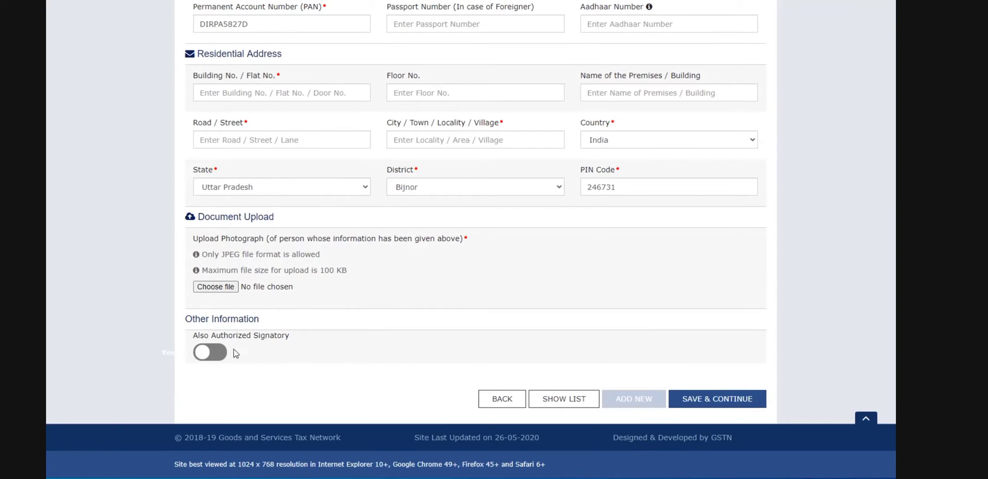
click(221, 354)
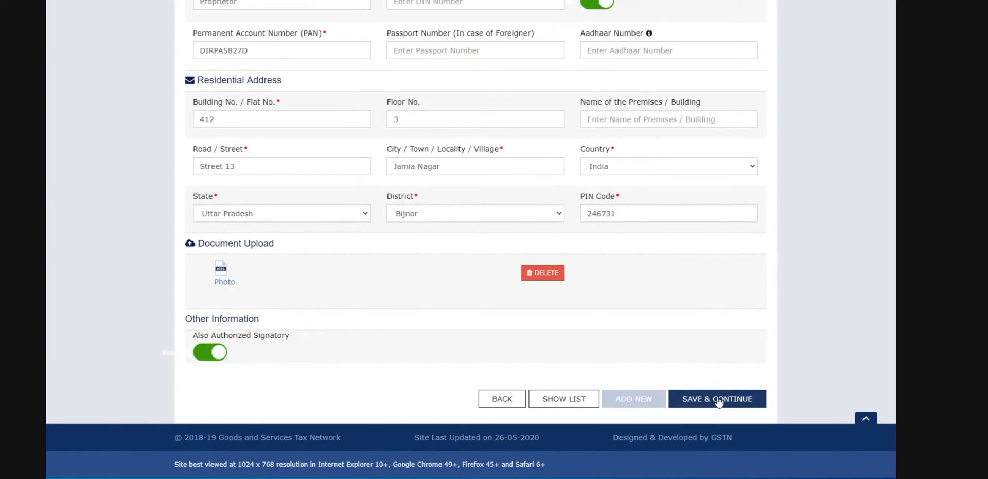
click(719, 398)
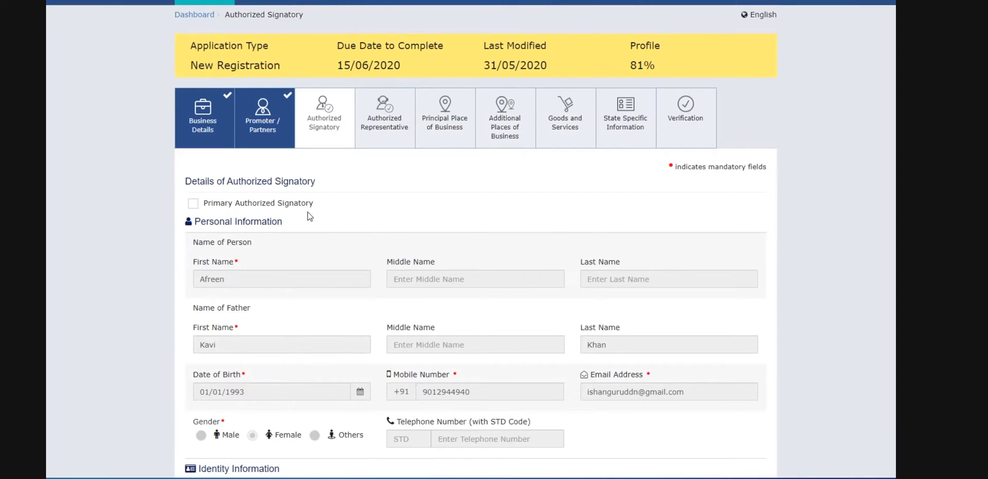
- Mark this person as Primary Authorized Signatory and start a blank form for another signatory
click(192, 204)
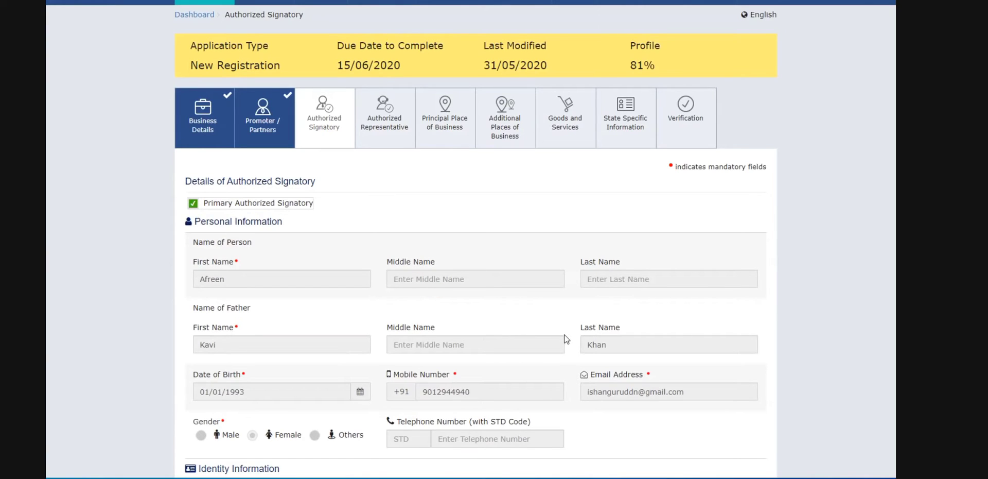
scroll(551, 321, down, 10)
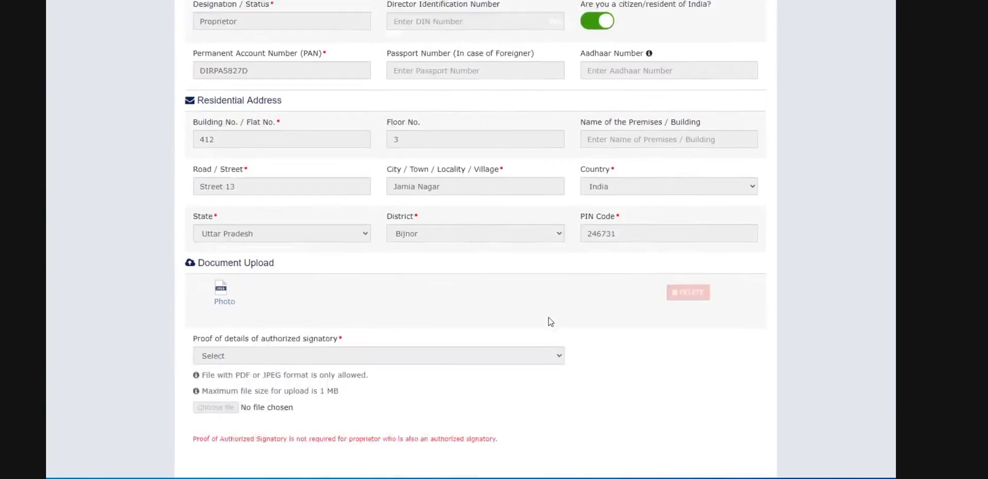
scroll(551, 322, down, 2)
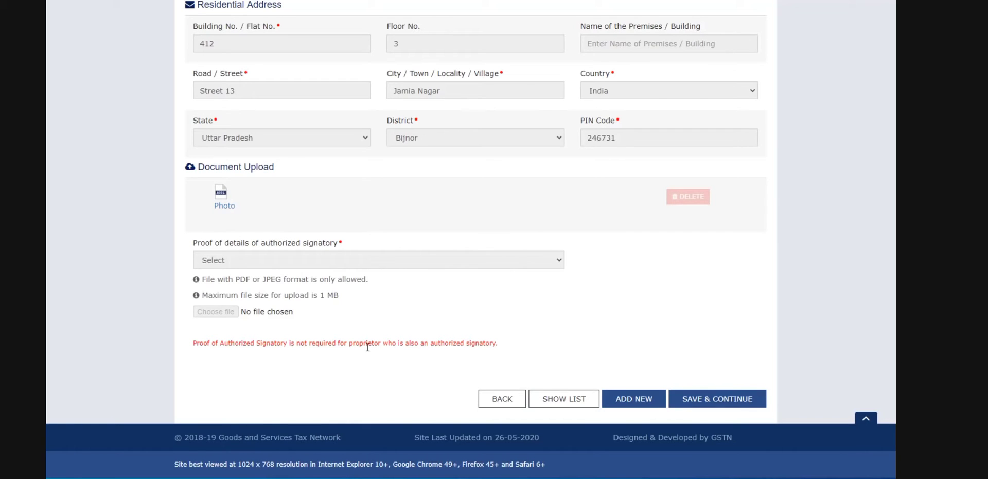
click(643, 400)
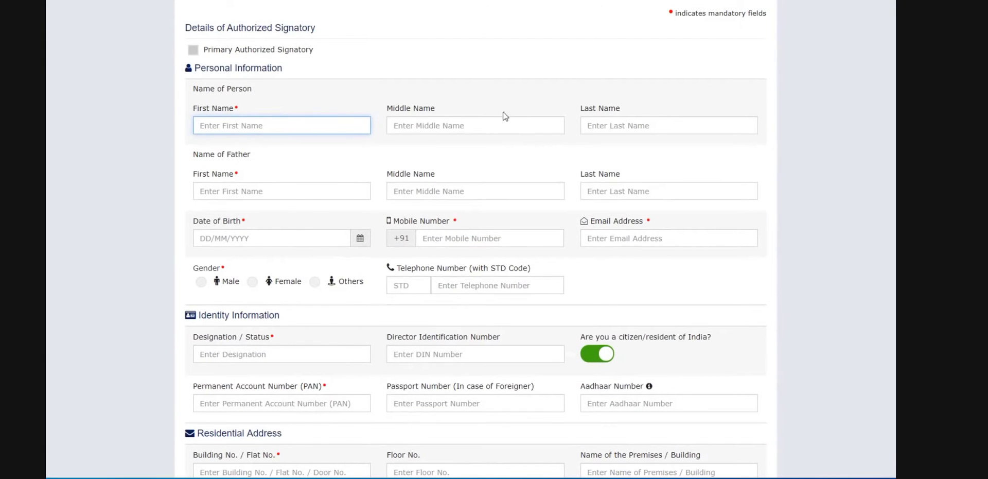
- Set the signatory proof document to Letter of Authorisation and save the details
scroll(345, 279, down, 8)
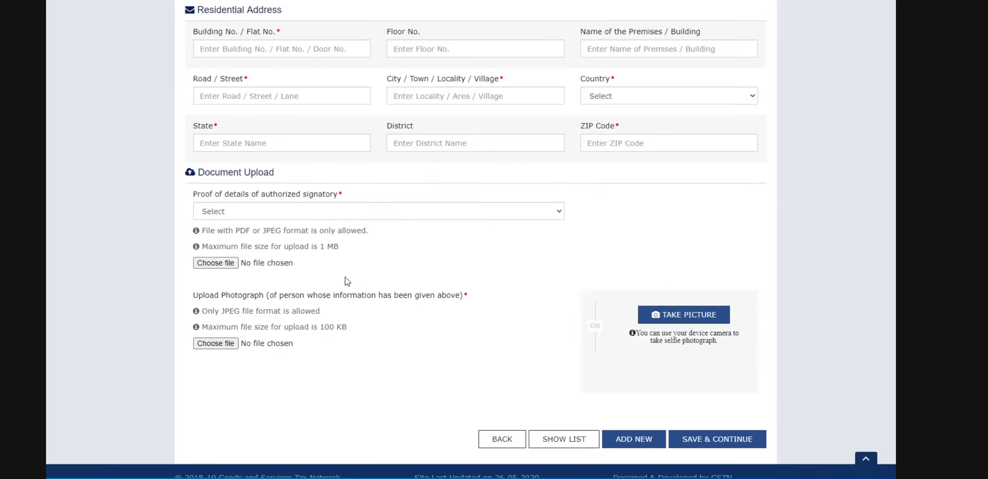
click(293, 214)
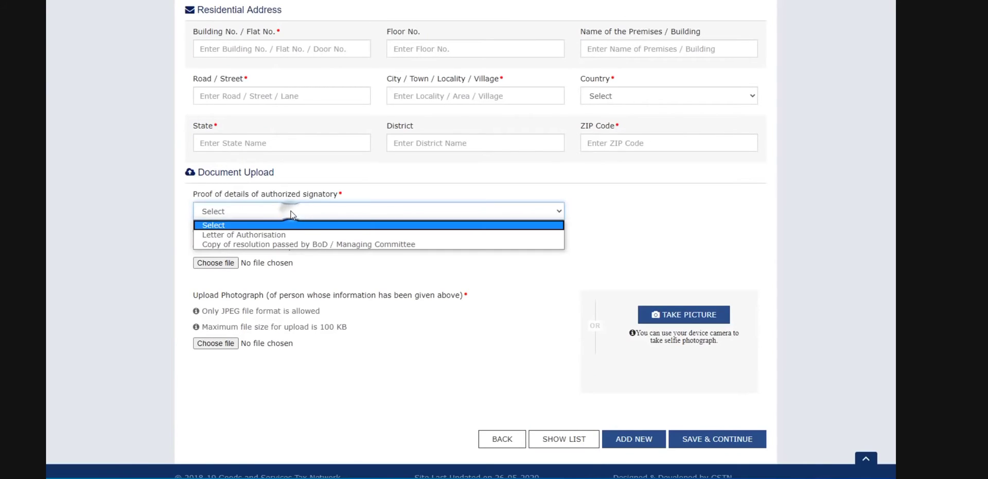
click(257, 234)
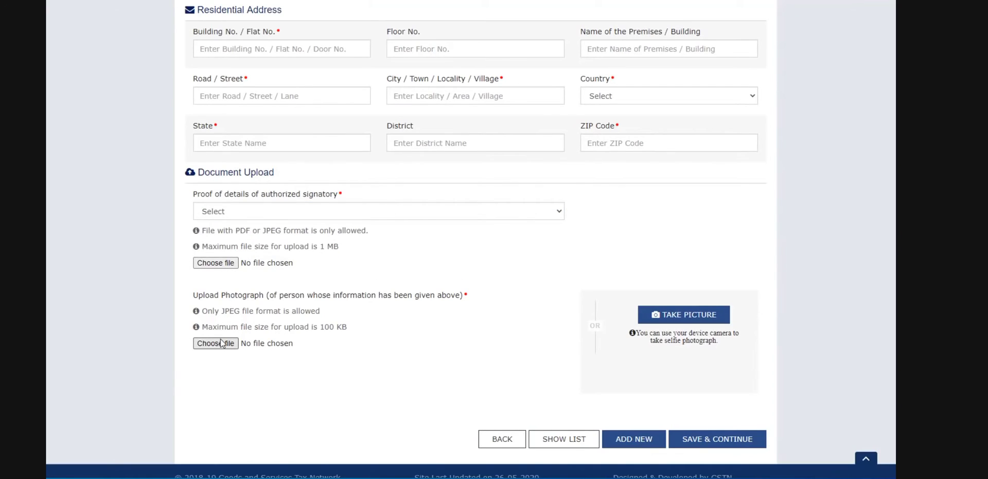
click(721, 443)
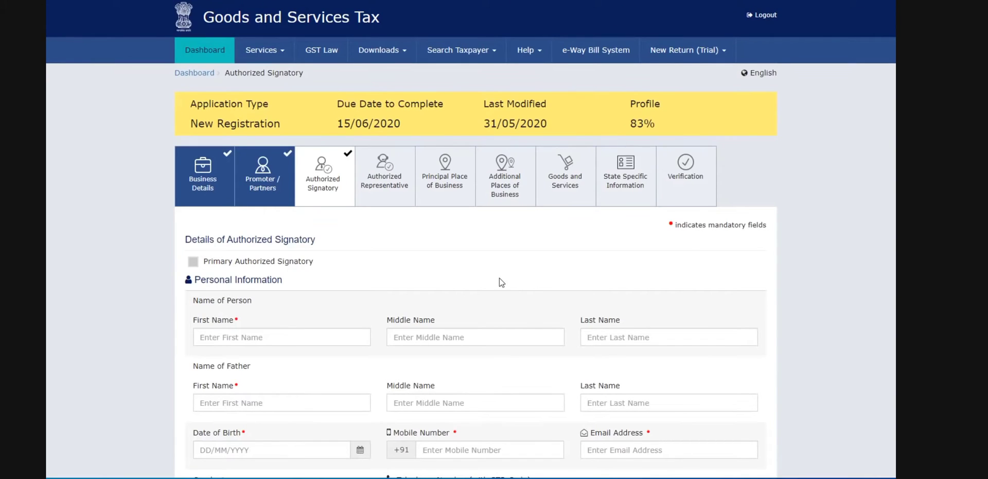
- Return to the saved signatory details, then save the section twice to reach Authorized Representative
scroll(502, 278, down, 10)
scroll(509, 276, down, 5)
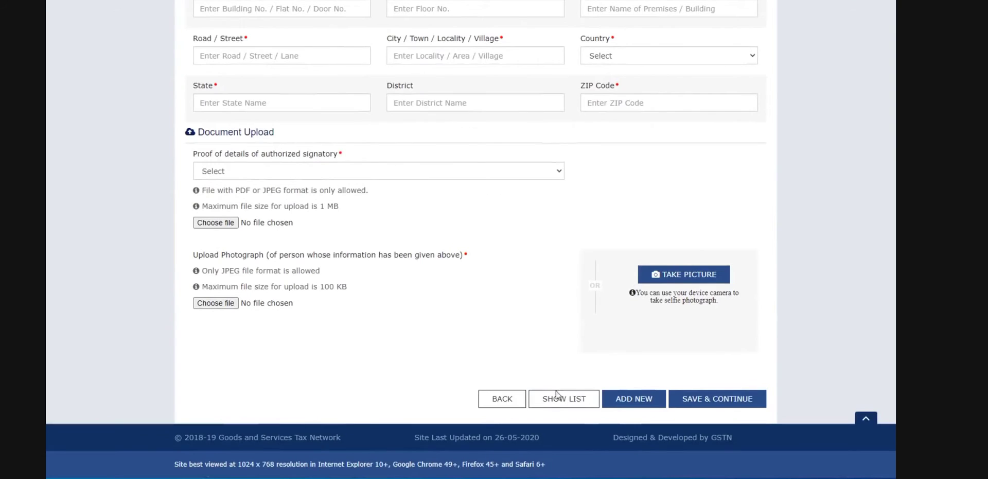
click(519, 401)
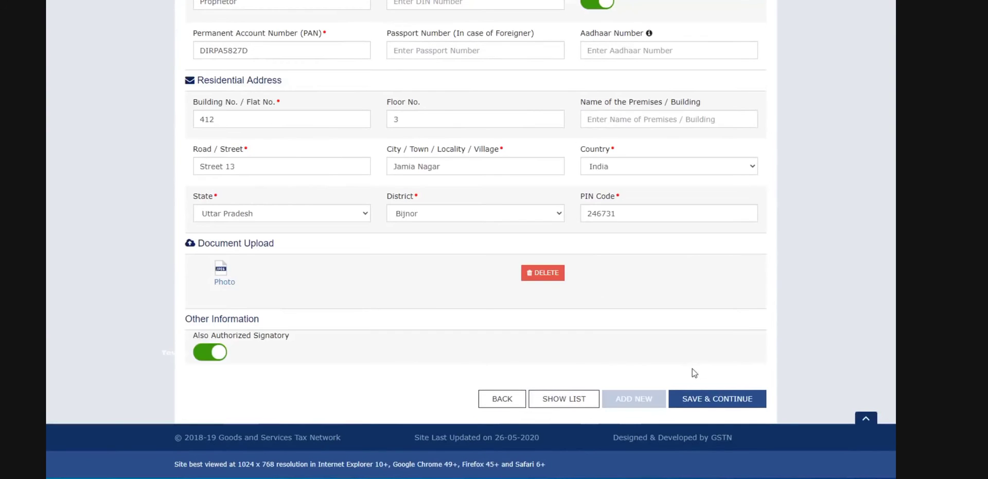
click(723, 403)
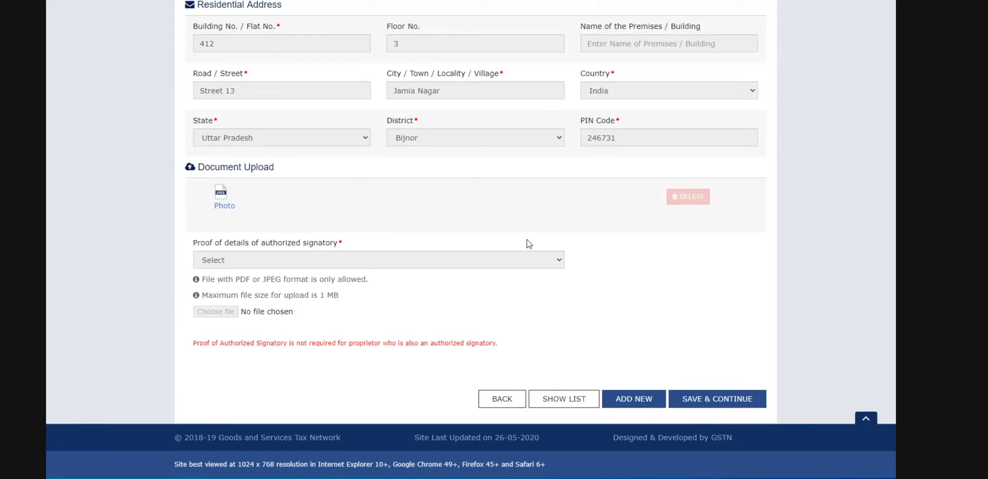
click(707, 403)
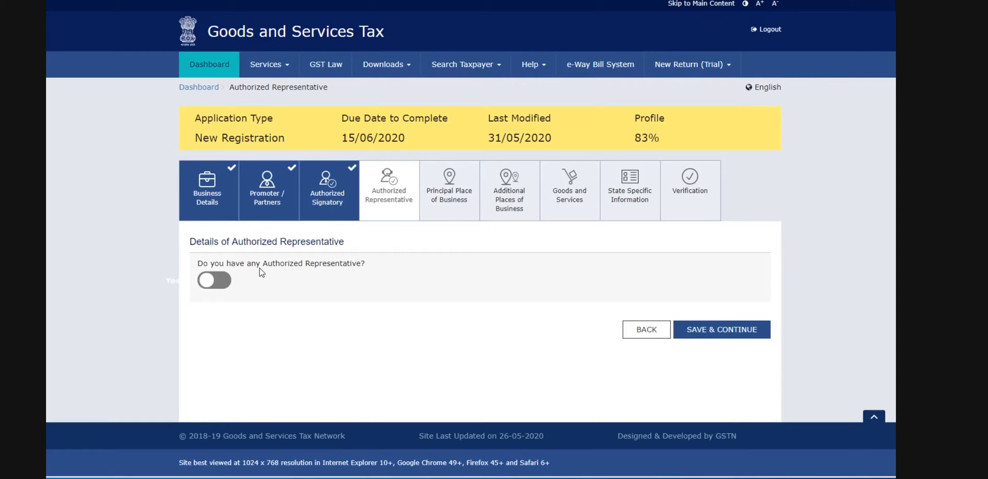
- Declare no Authorized Representative and save to reach the Principal Place of Business form
click(225, 281)
scroll(270, 311, down, 3)
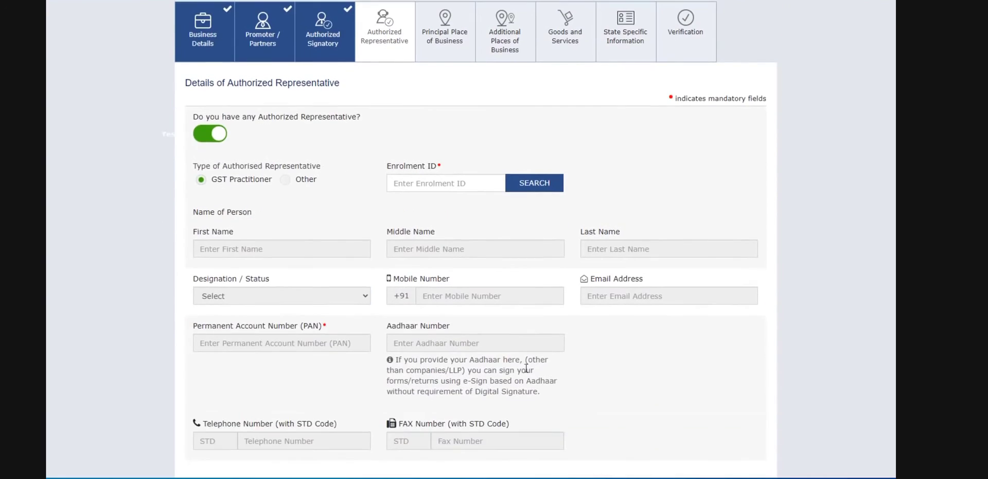
click(201, 137)
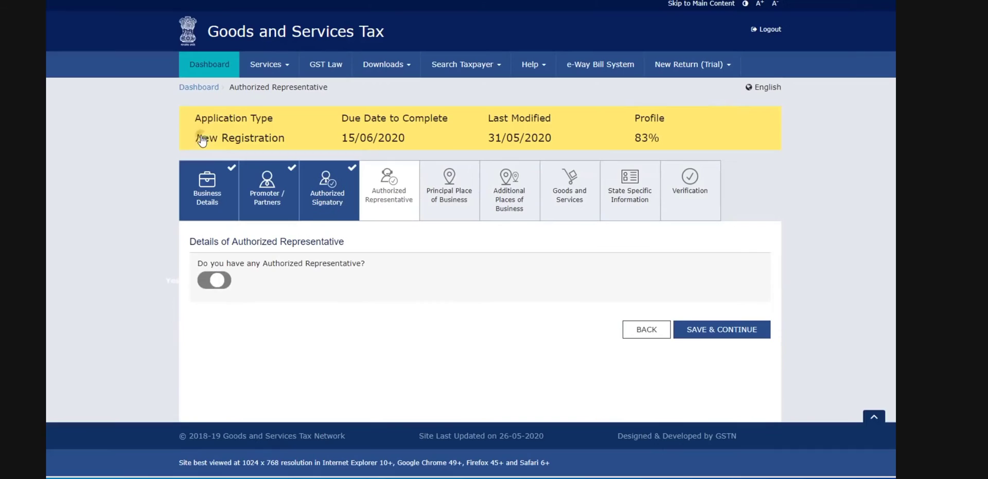
click(722, 335)
scroll(509, 270, down, 3)
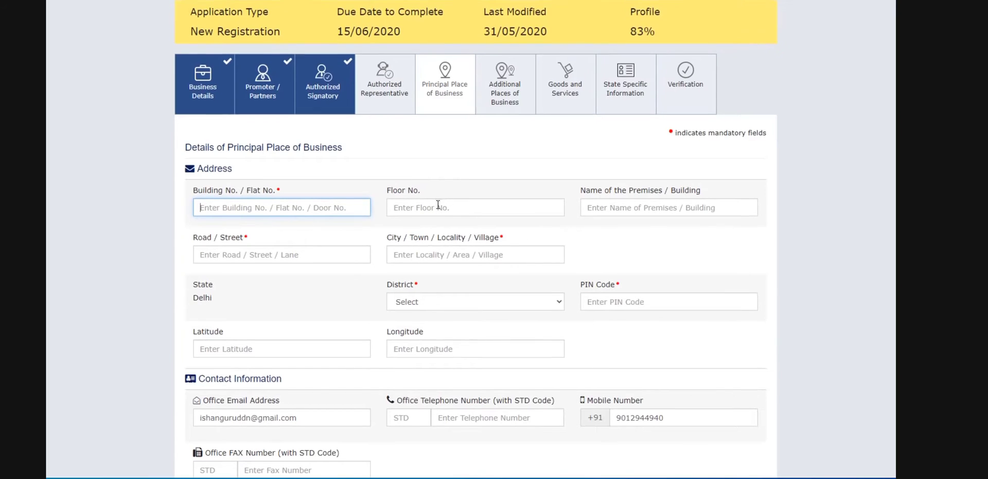
- Set the business district to West Delhi and nature of possession to Rented
scroll(494, 185, down, 1)
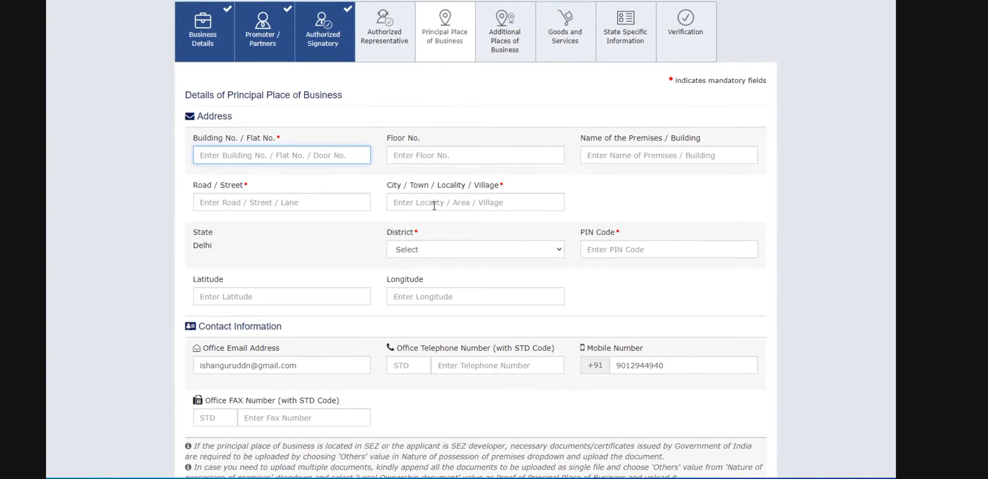
scroll(478, 201, down, 1)
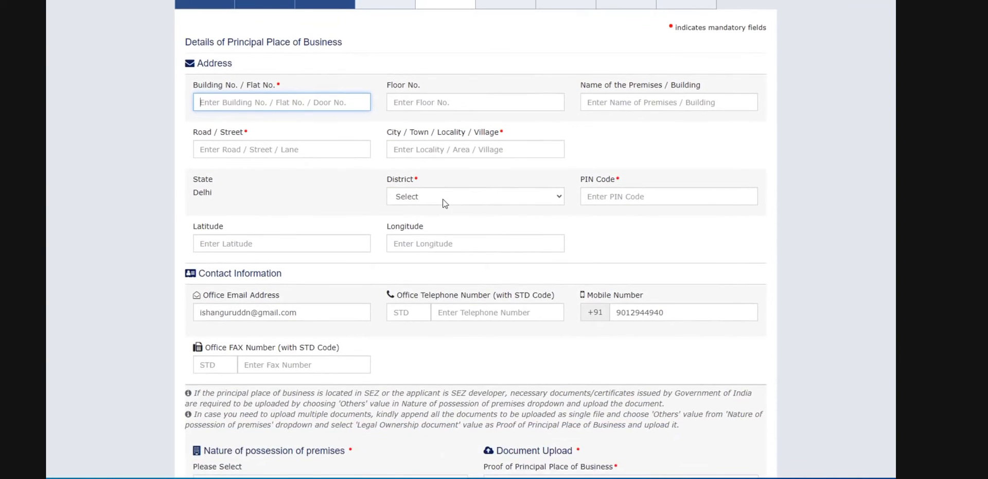
click(443, 201)
click(442, 318)
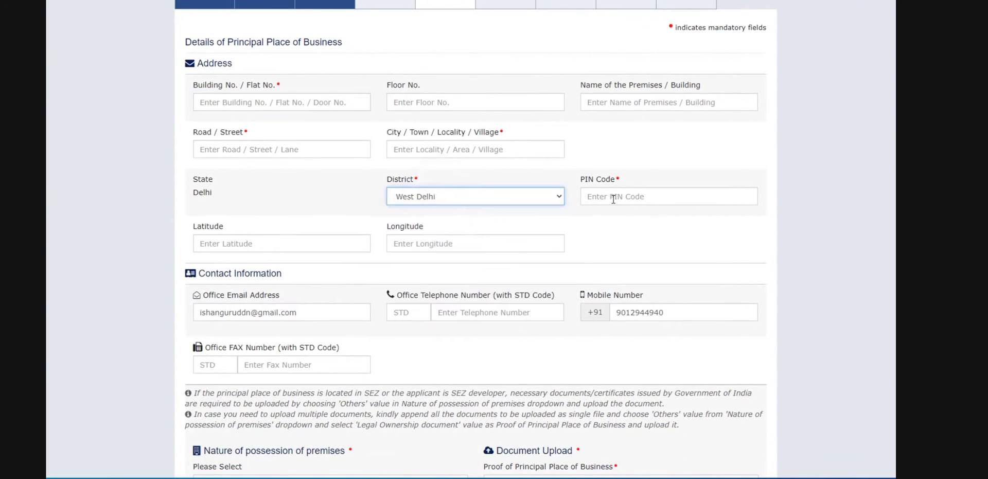
scroll(613, 198, down, 5)
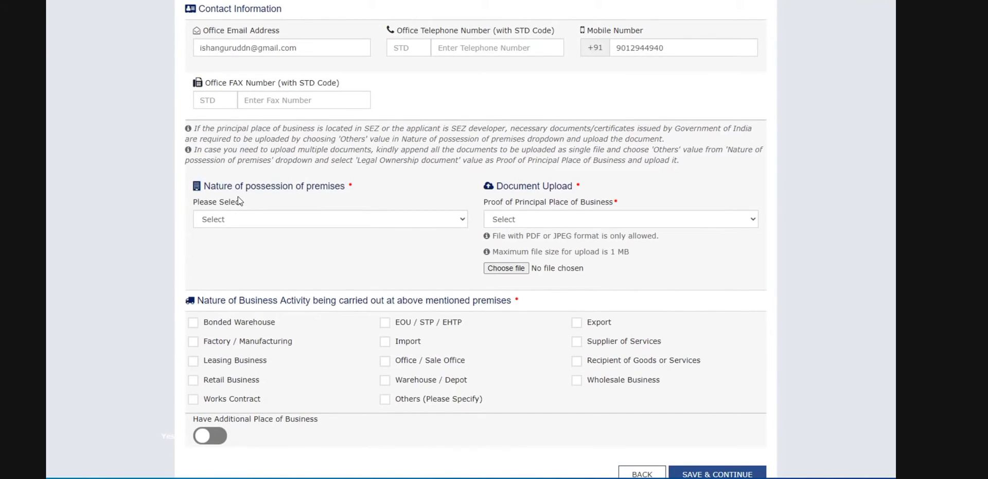
click(252, 220)
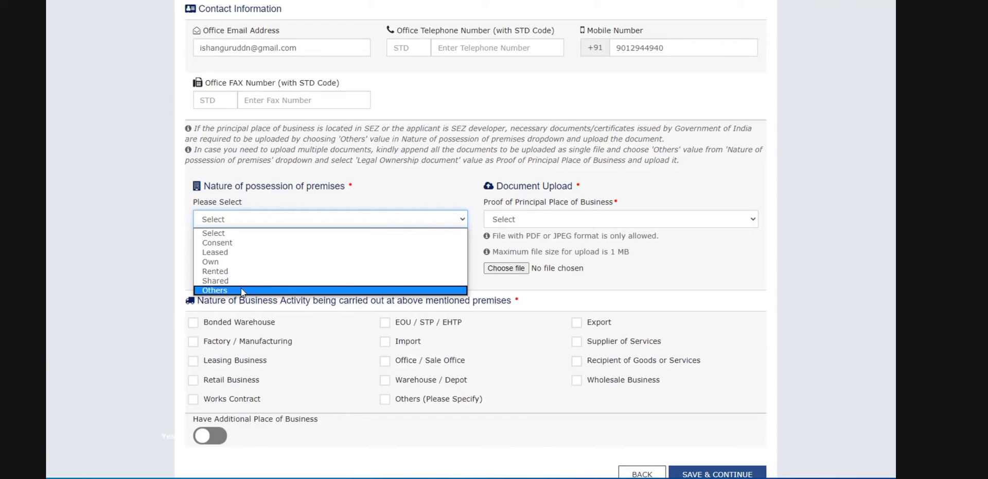
click(263, 274)
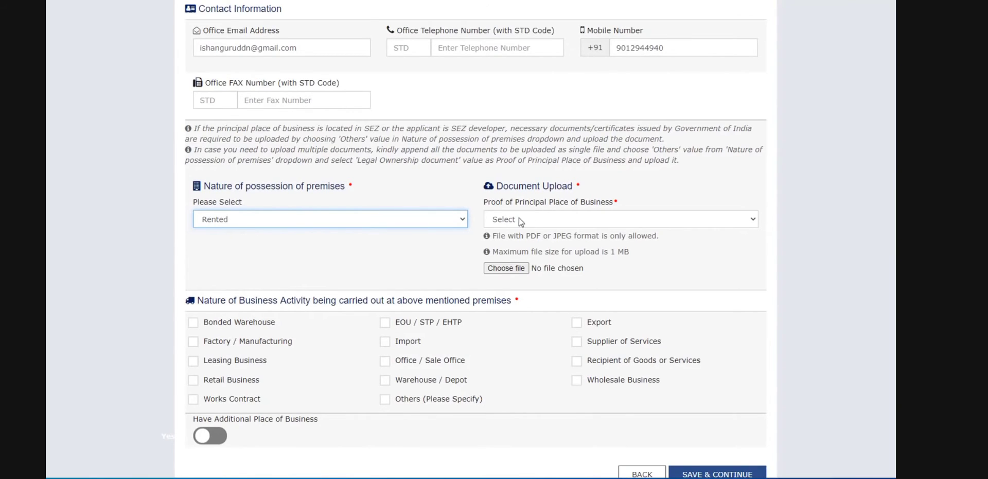
- Choose Rent / Lease agreement as proof of business place and upload the agreement file
click(568, 226)
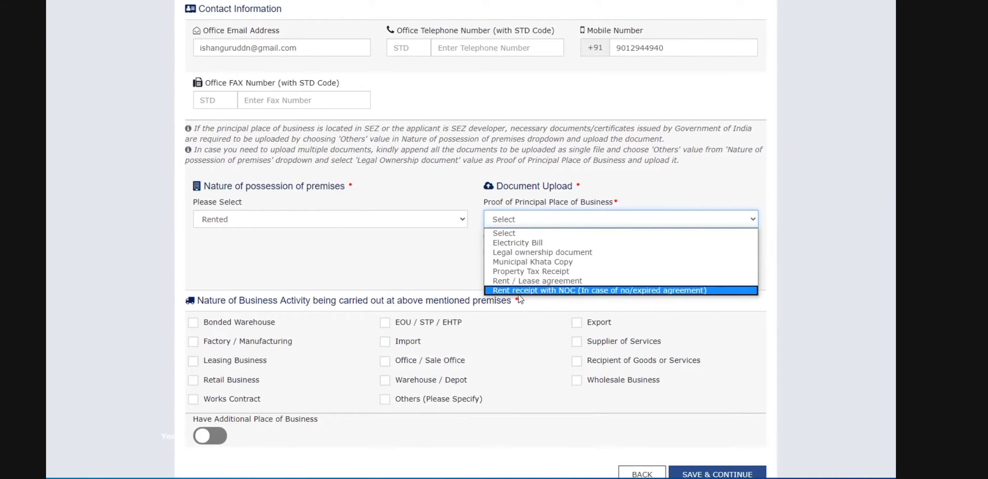
click(561, 280)
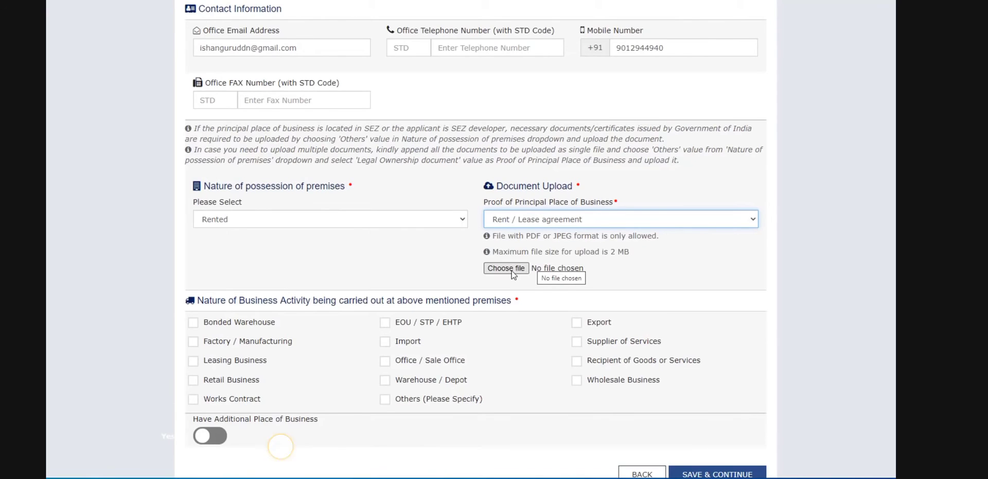
click(507, 269)
scroll(216, 267, down, 2)
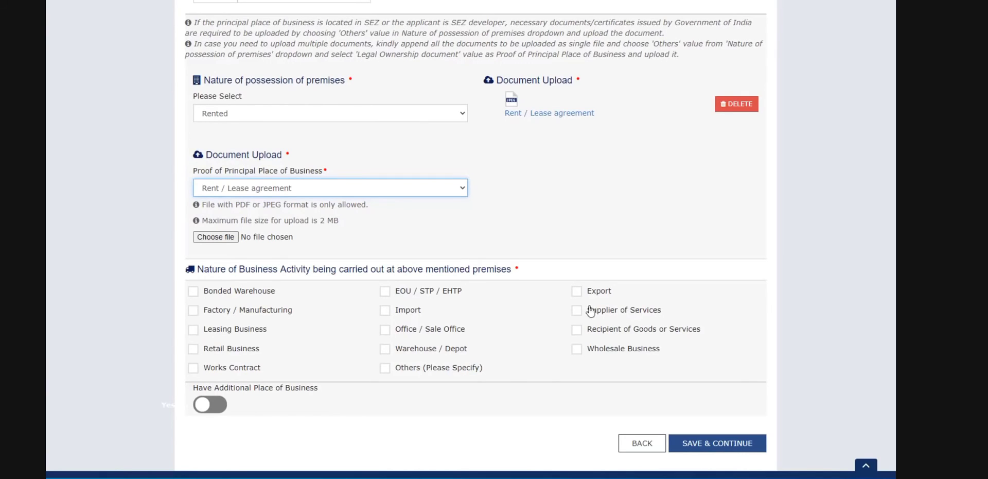
- Tick Wholesale Business, declare no additional place of business, and save the principal place
click(578, 349)
scroll(381, 317, down, 1)
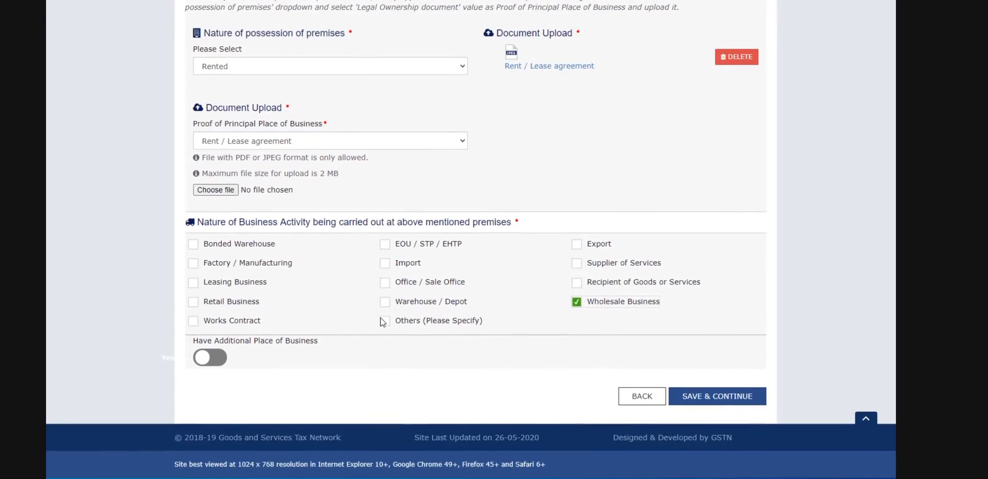
click(222, 359)
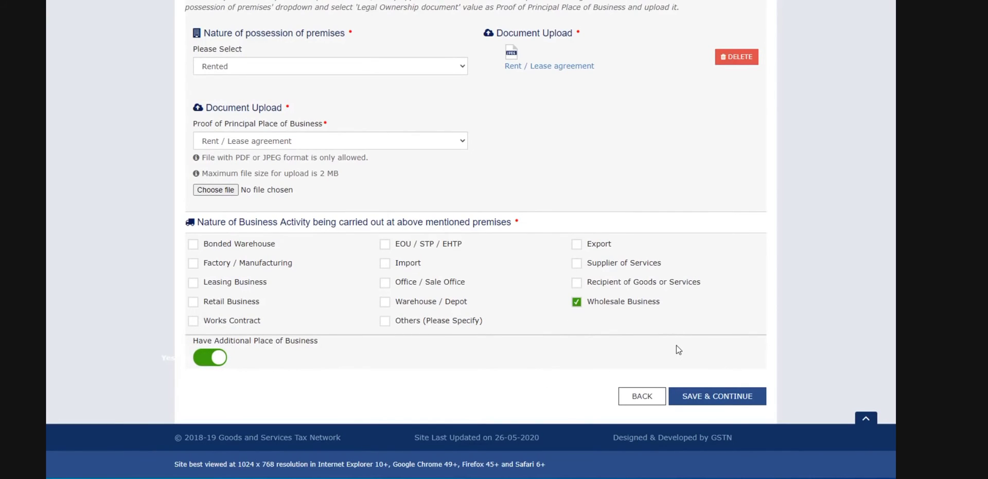
click(210, 360)
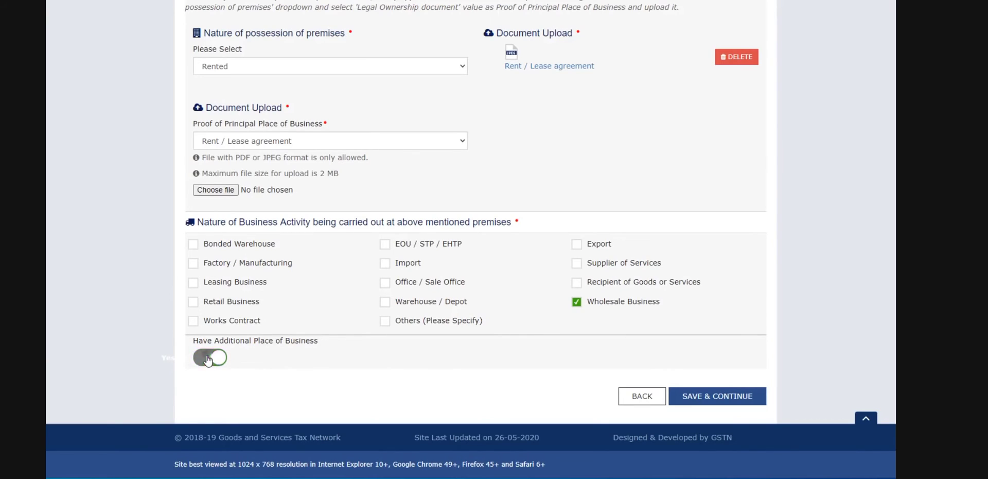
click(716, 398)
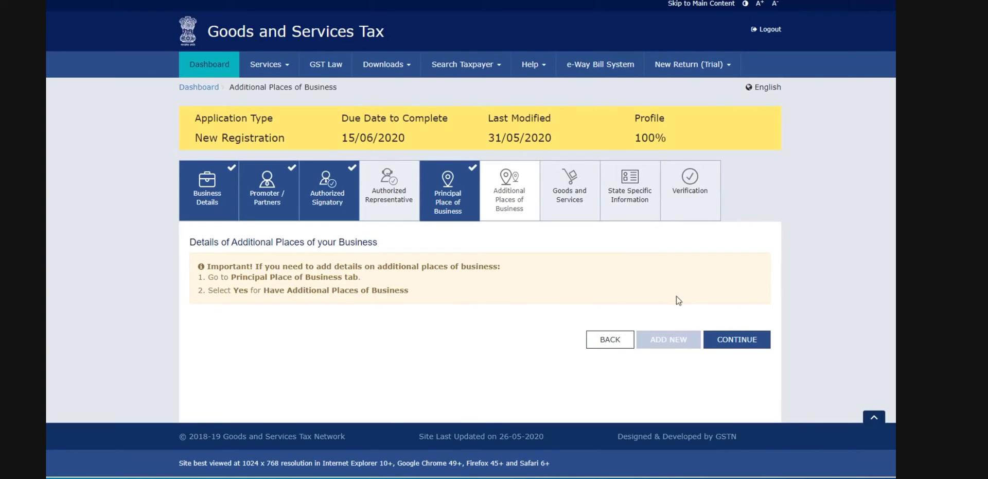
- Continue to Goods and Services and check the Services tab before returning to Goods
click(744, 342)
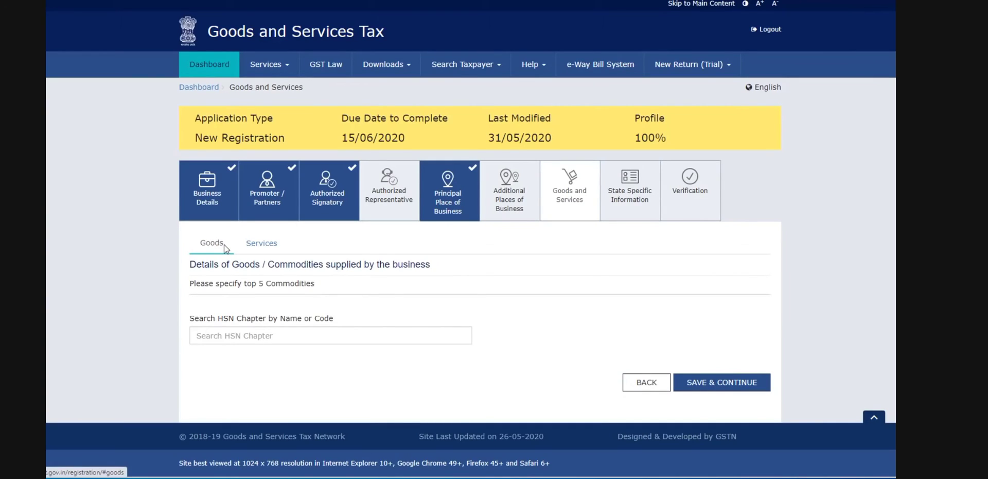
click(261, 244)
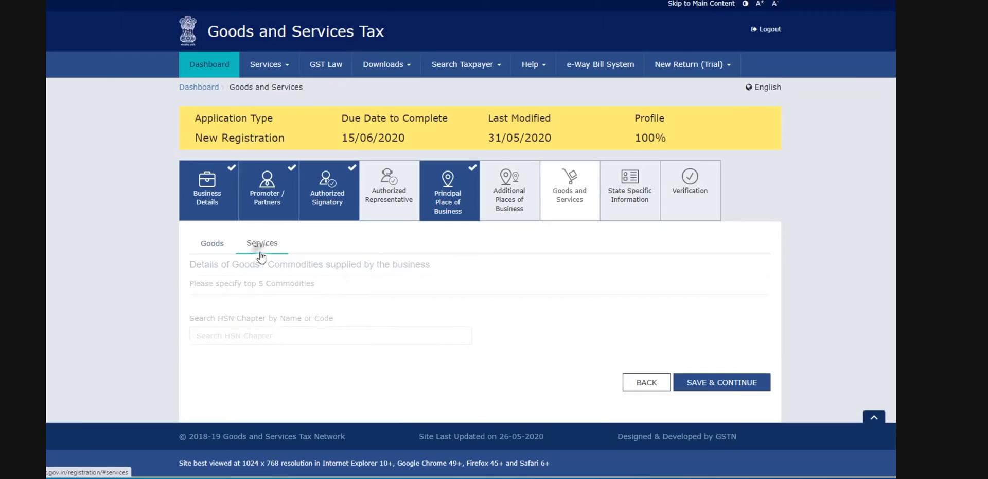
click(227, 252)
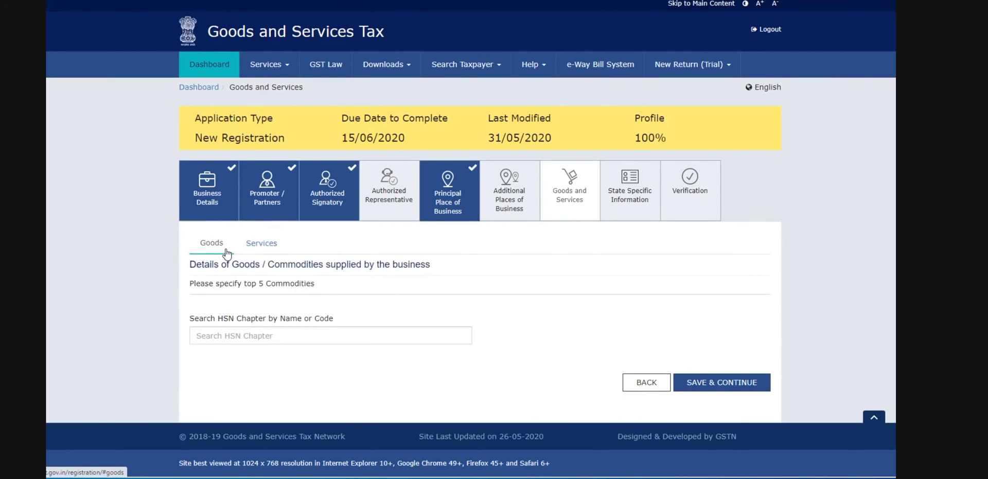
click(264, 252)
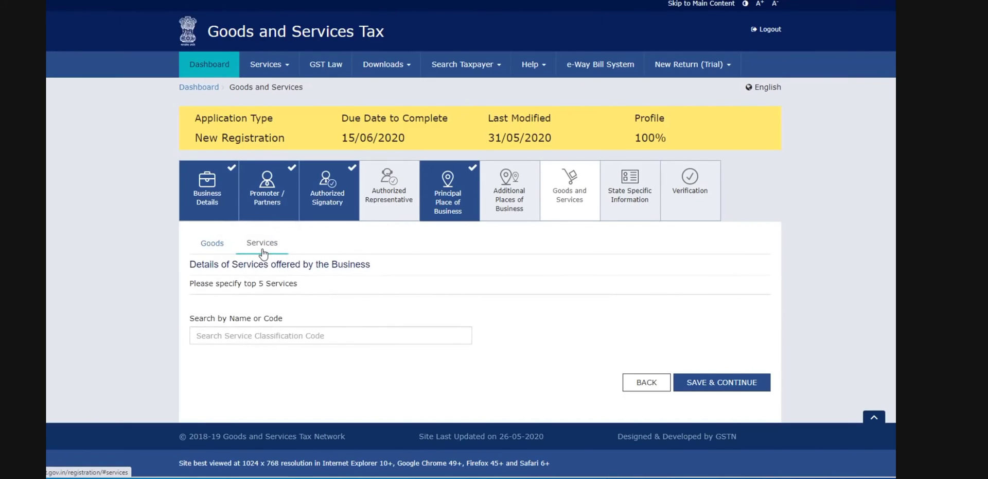
click(220, 249)
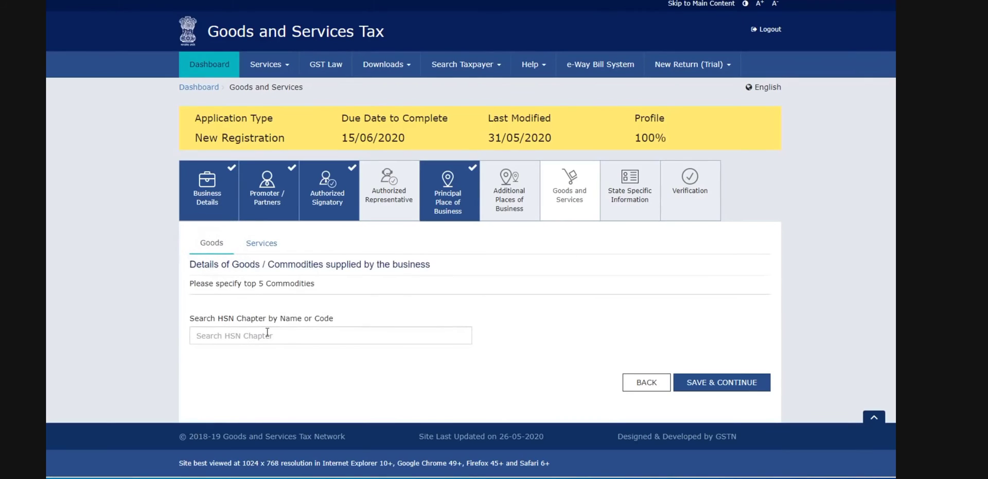
- Search HSN for 'sho', add 64035111 leather shoes for men, and save the goods list
click(267, 333)
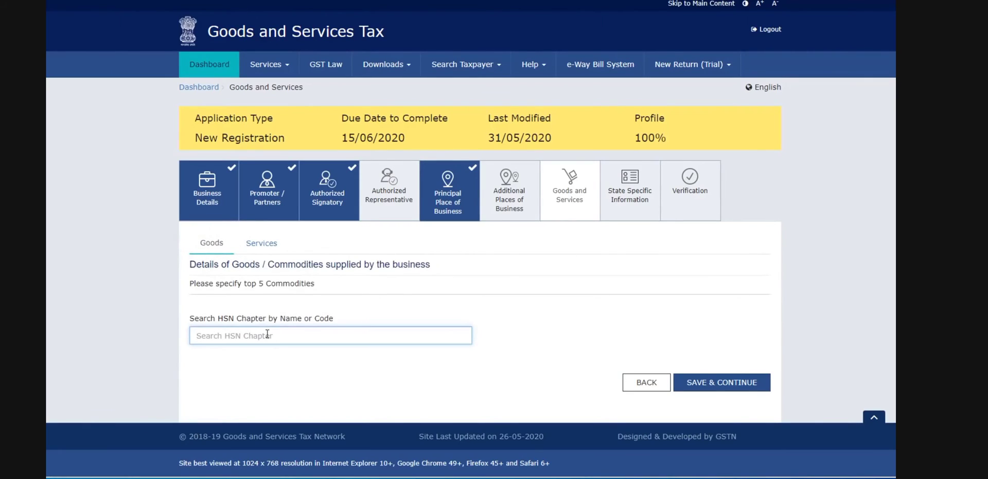
text(shoes)
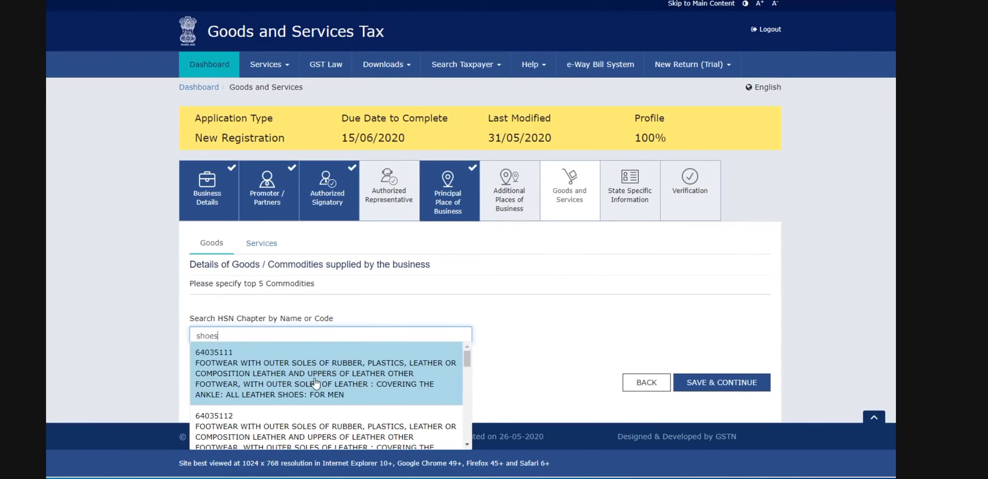
scroll(350, 386, down, 1)
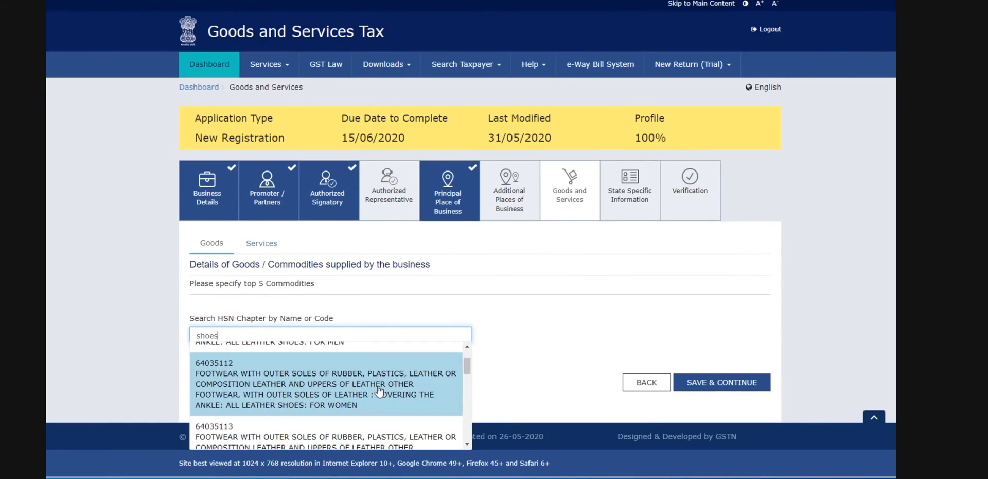
scroll(381, 391, up, 1)
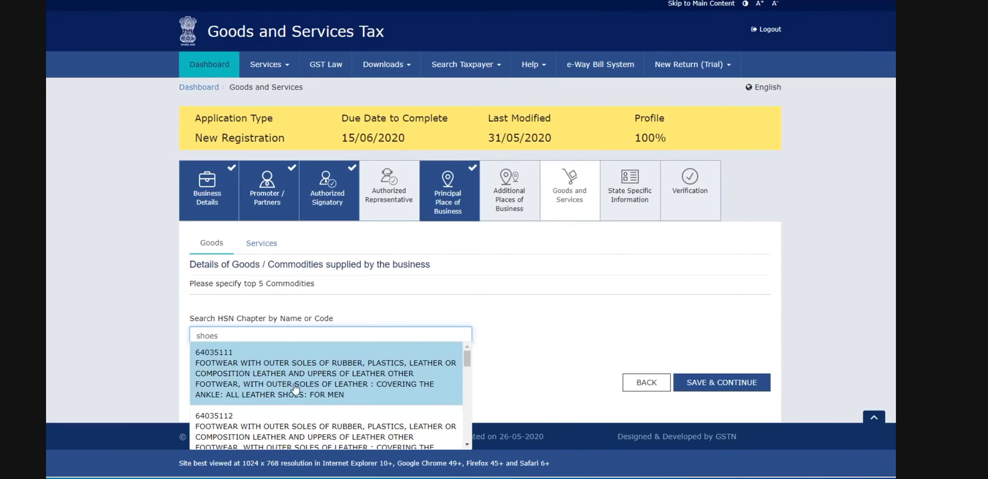
click(297, 380)
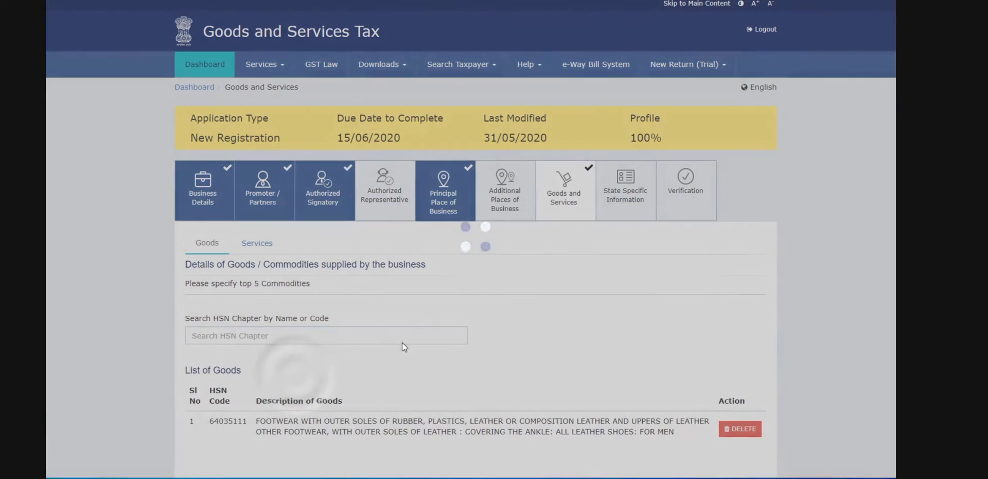
scroll(238, 428, down, 1)
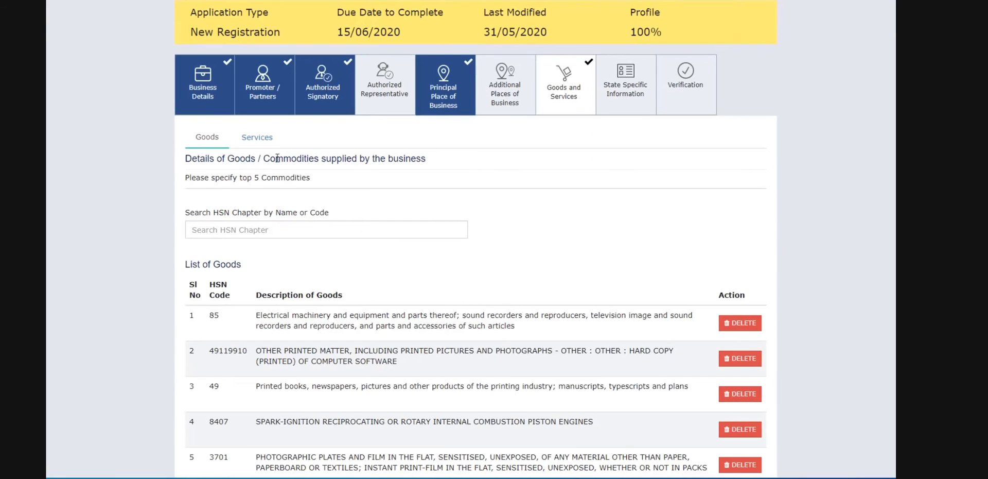
scroll(538, 306, down, 2)
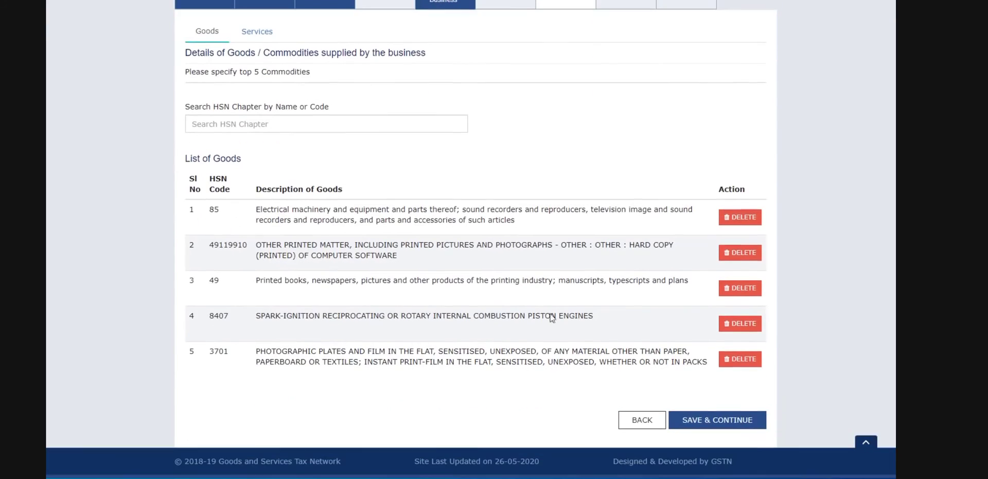
click(721, 421)
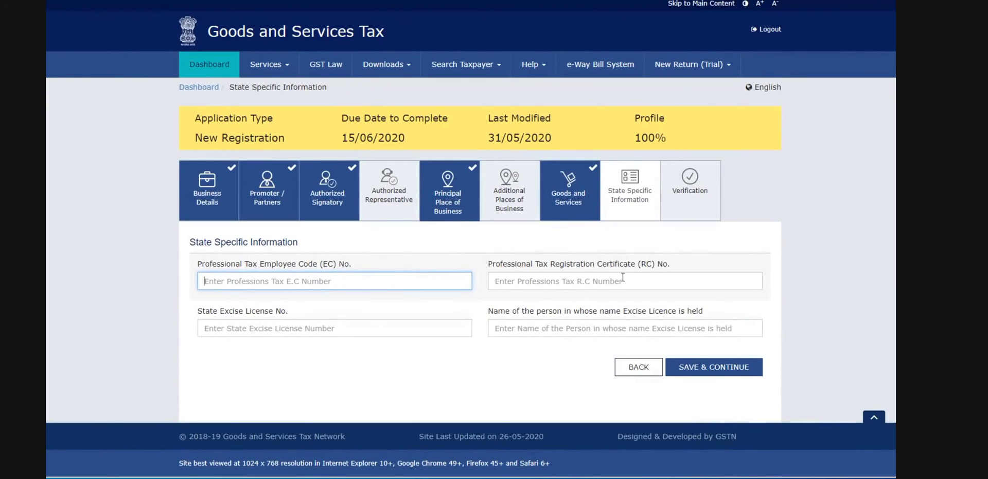
- Save State Specific Information, then affirm the declaration with the proprietor as signatory and place Delhi
click(722, 372)
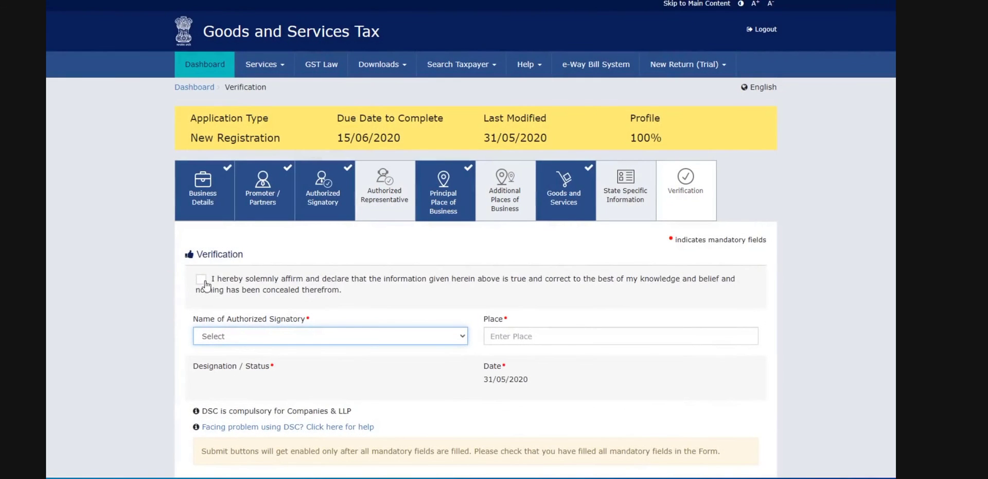
click(201, 279)
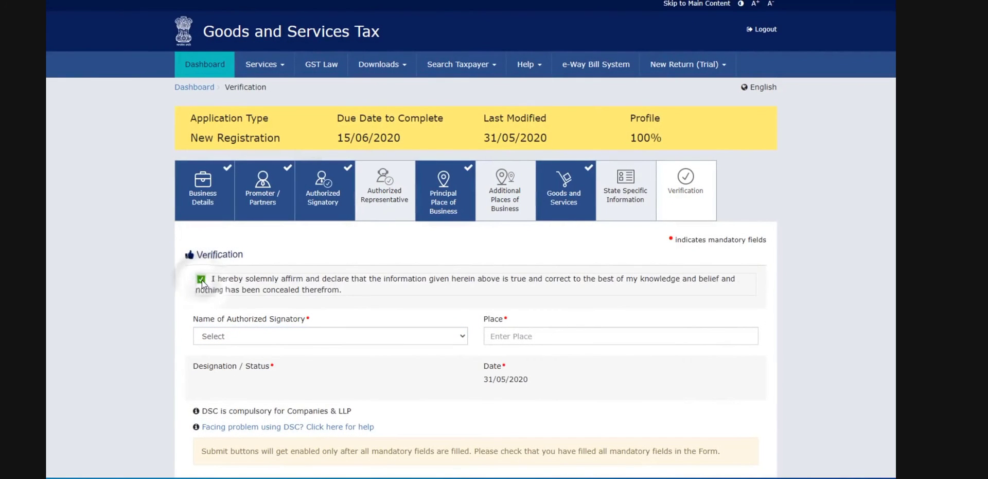
scroll(360, 296, down, 1)
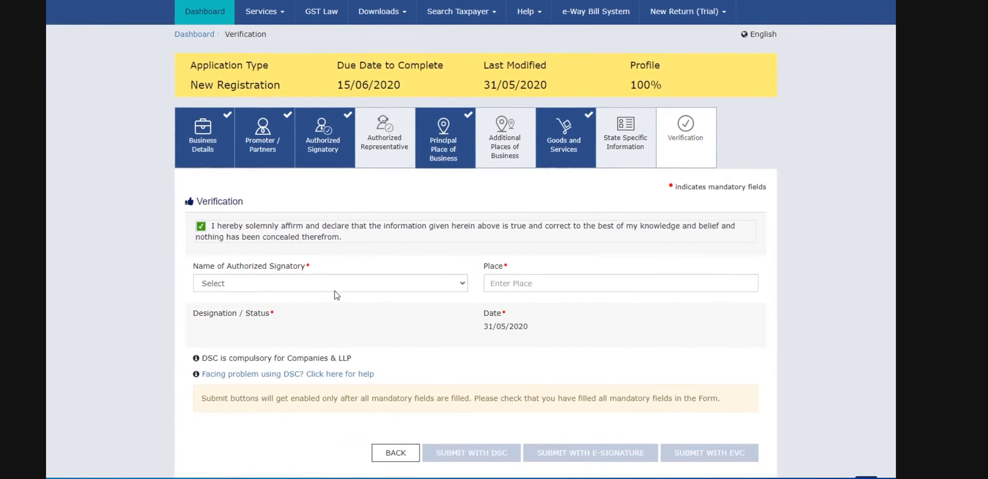
click(235, 283)
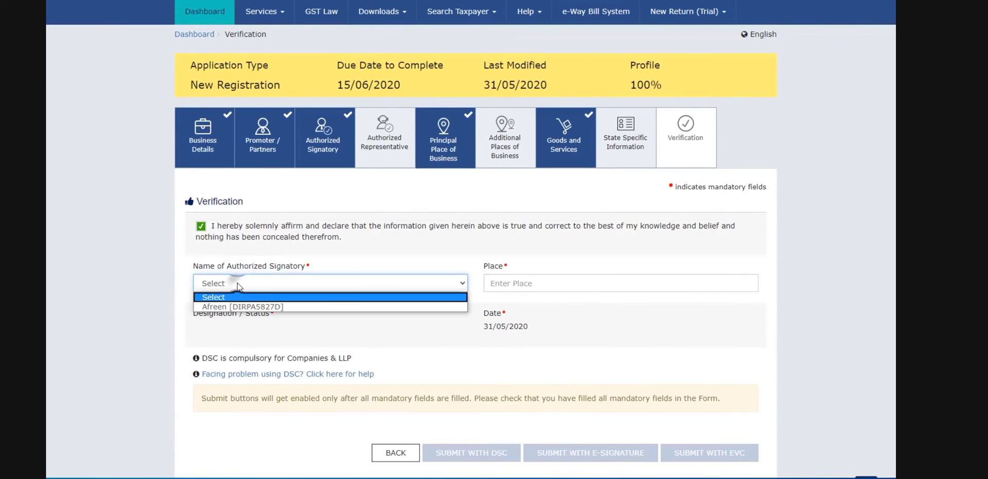
click(245, 306)
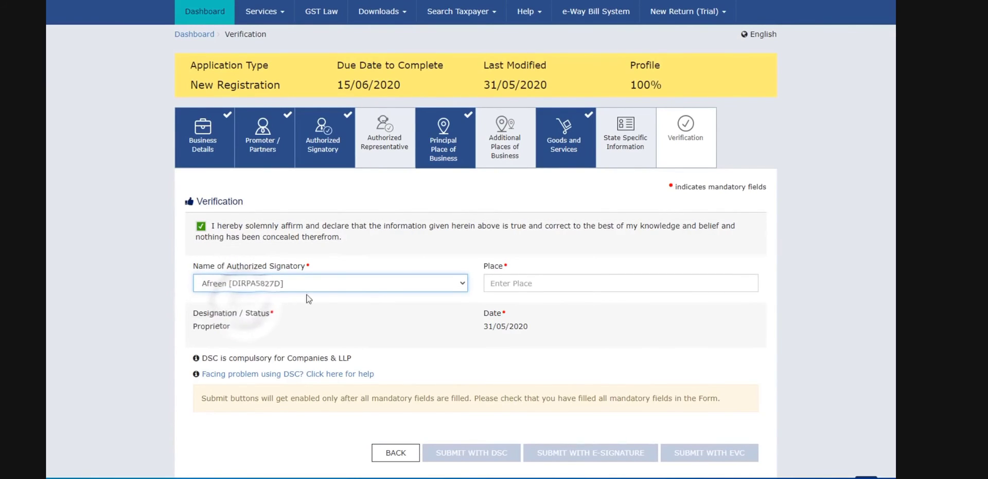
click(530, 283)
text(Delhi)
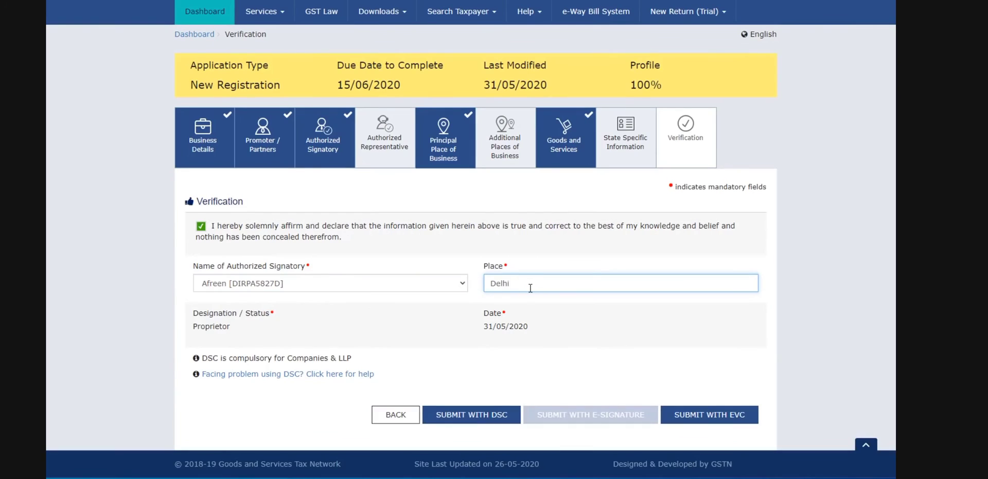
scroll(514, 391, down, 1)
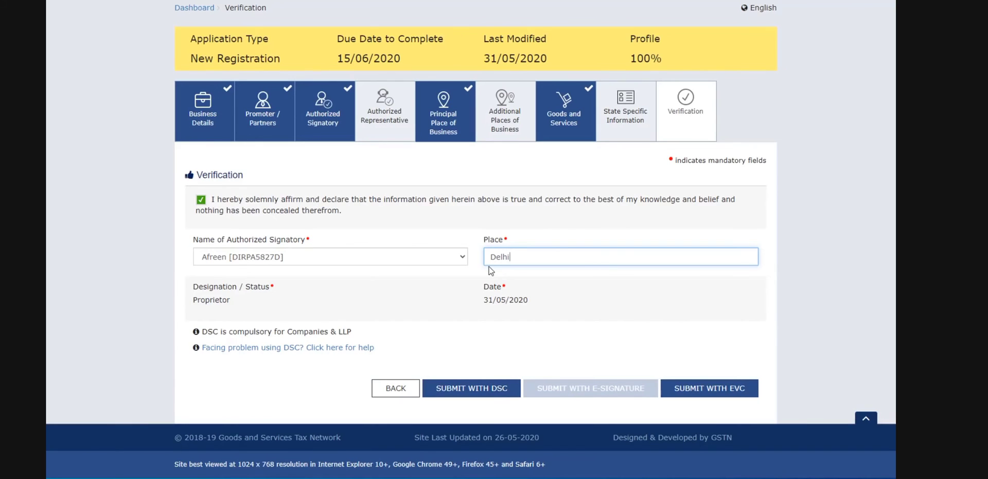
- Submit the application with EVC, entering and validating the received OTP
click(720, 396)
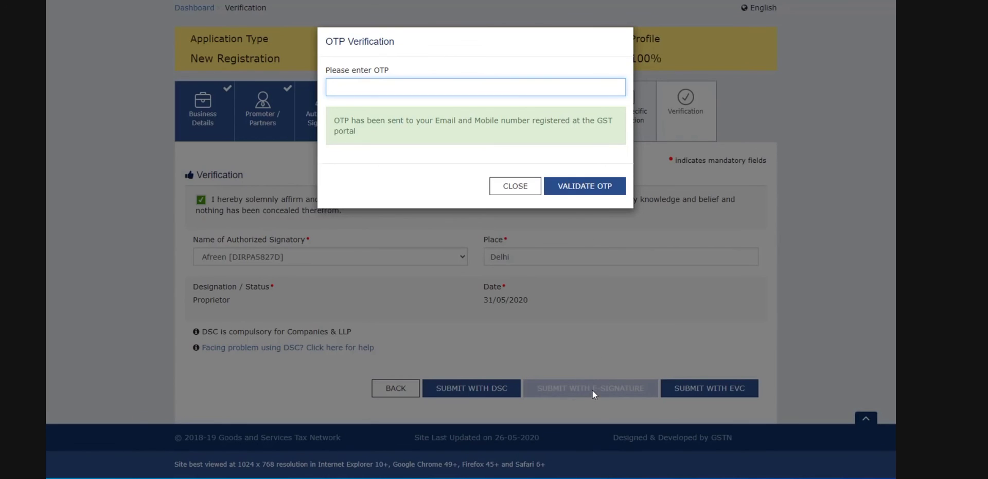
key(ctrl+v)
click(586, 191)
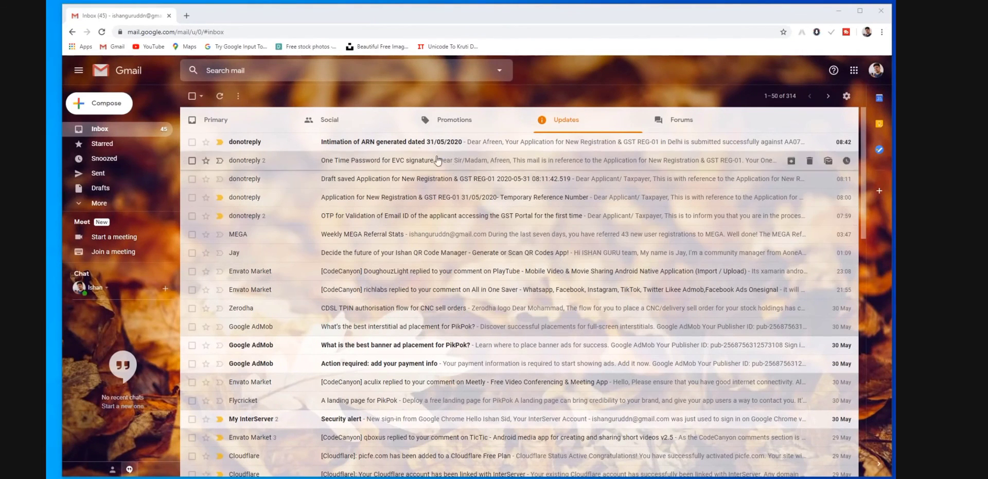
- Open the 'Intimation of ARN generated' email, select the ARN, and start a new tab toward gst
click(410, 144)
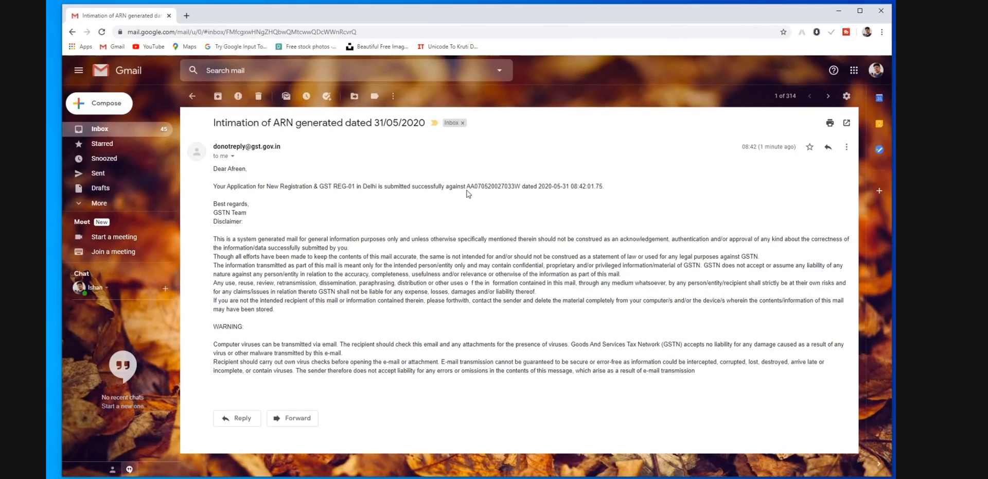
drag(467, 186, 520, 186)
key(ctrl+c)
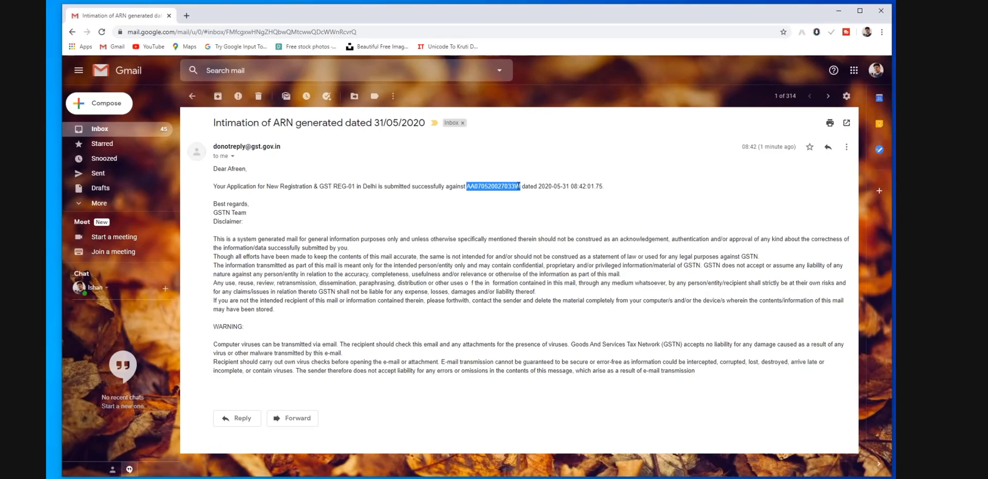
click(187, 15)
text(gst)
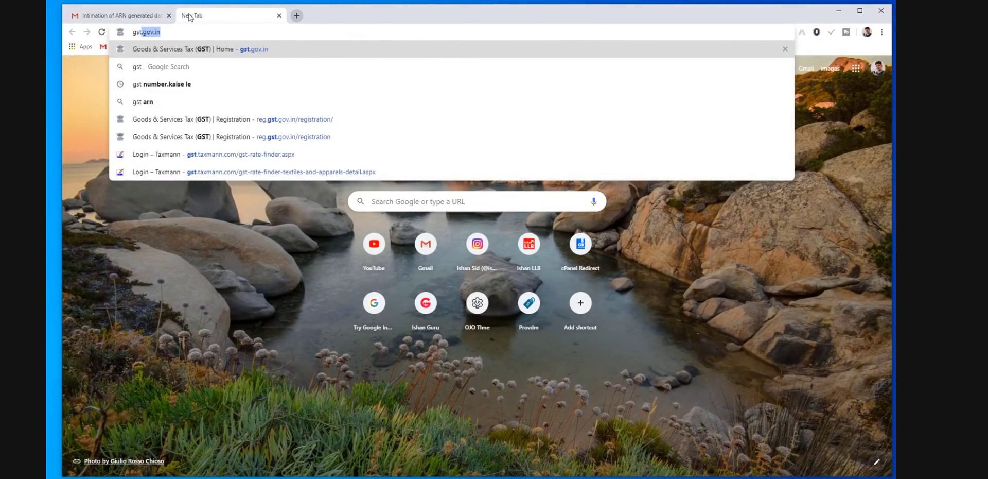
- Load gst.gov.in and go to Services > Registration > Track Application Status
key(Return)
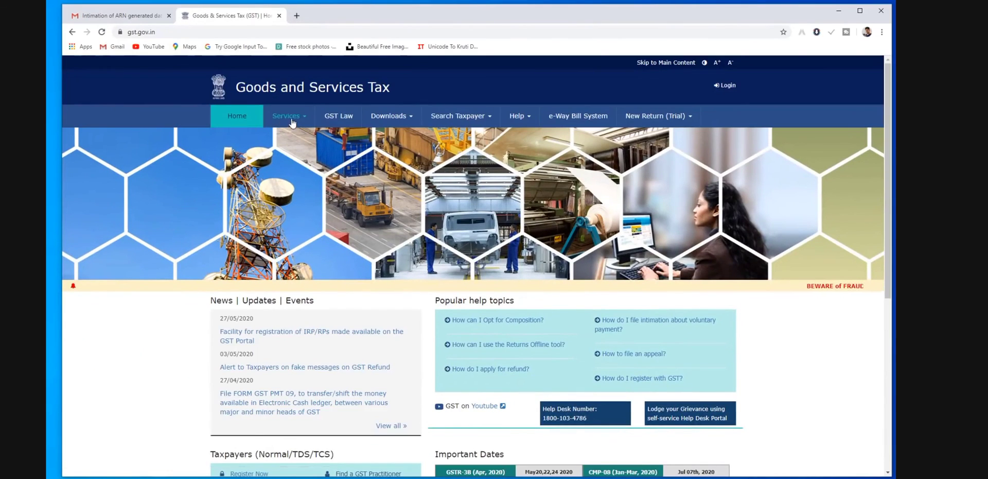
mouse_move(291, 121)
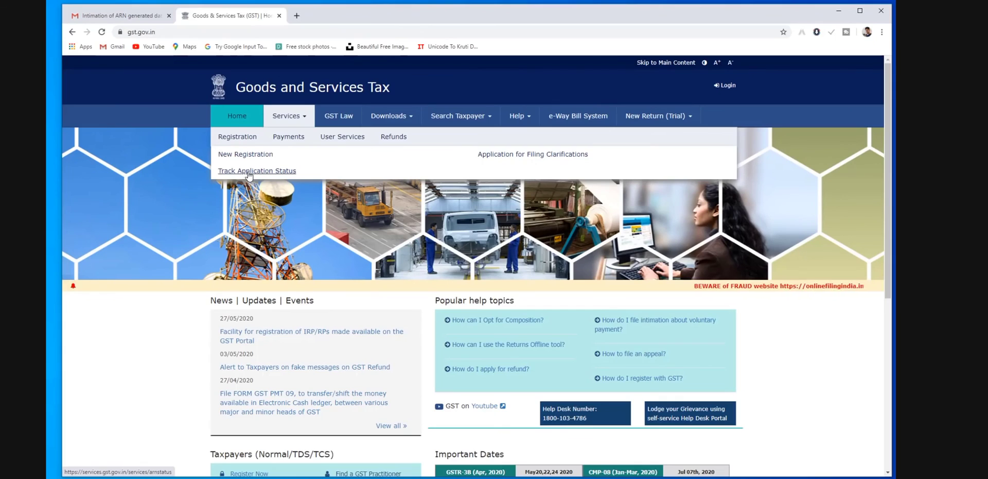
click(247, 172)
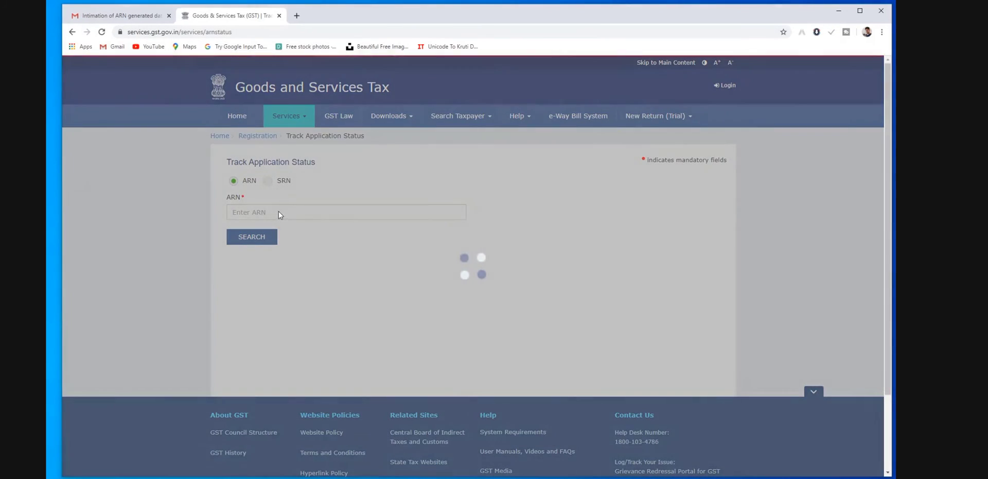
- Search by the pasted ARN with the captcha to show the REG-01 status as Pending for Processing
click(279, 211)
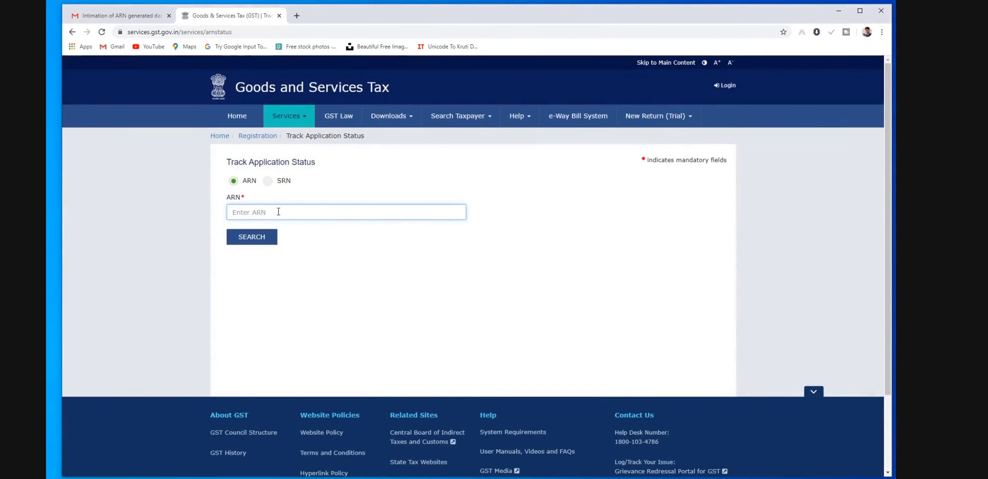
key(ctrl+v)
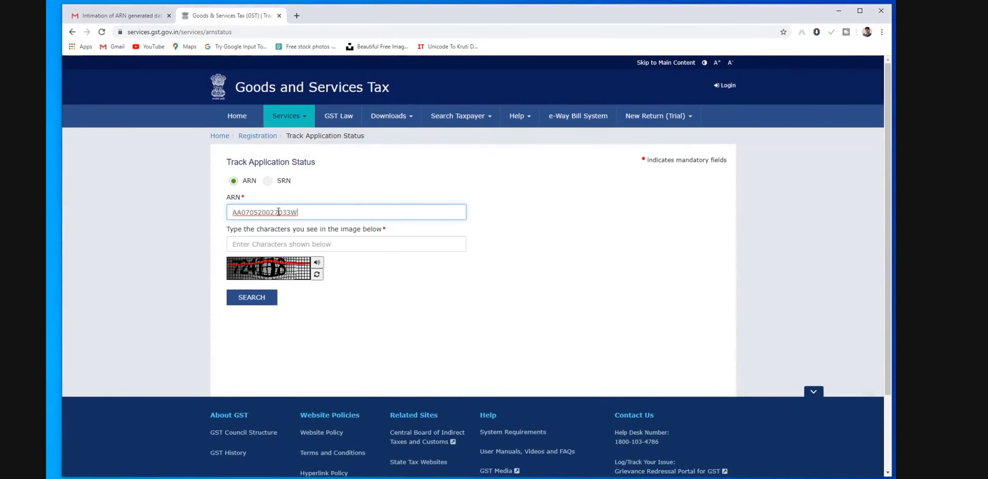
click(284, 244)
text(724010)
click(267, 302)
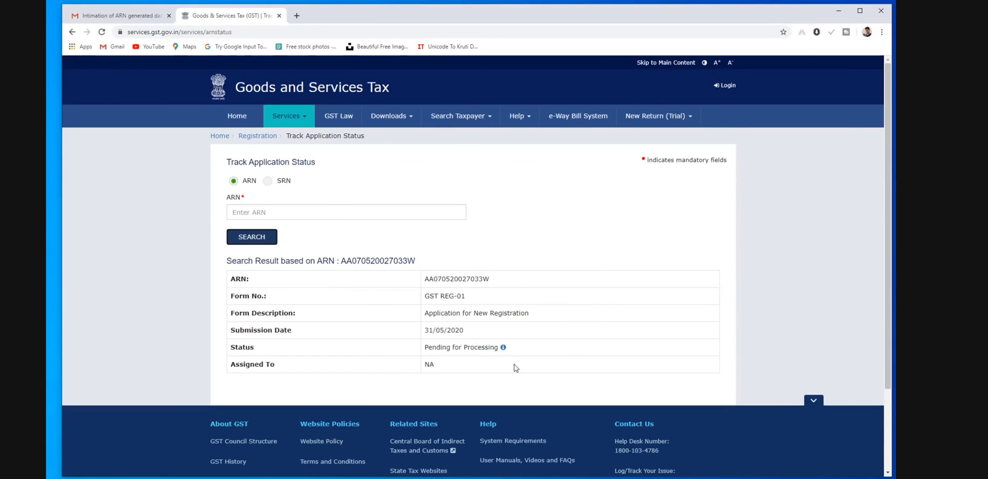
click(479, 334)
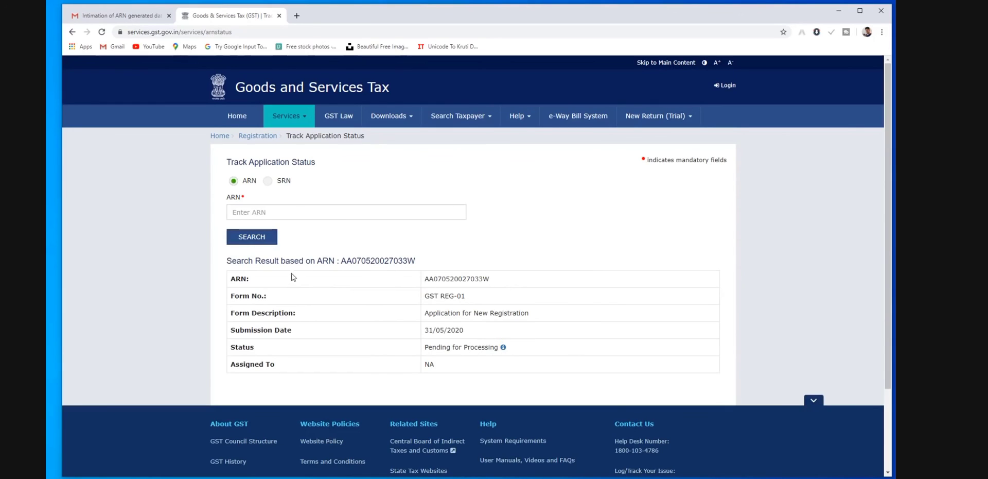